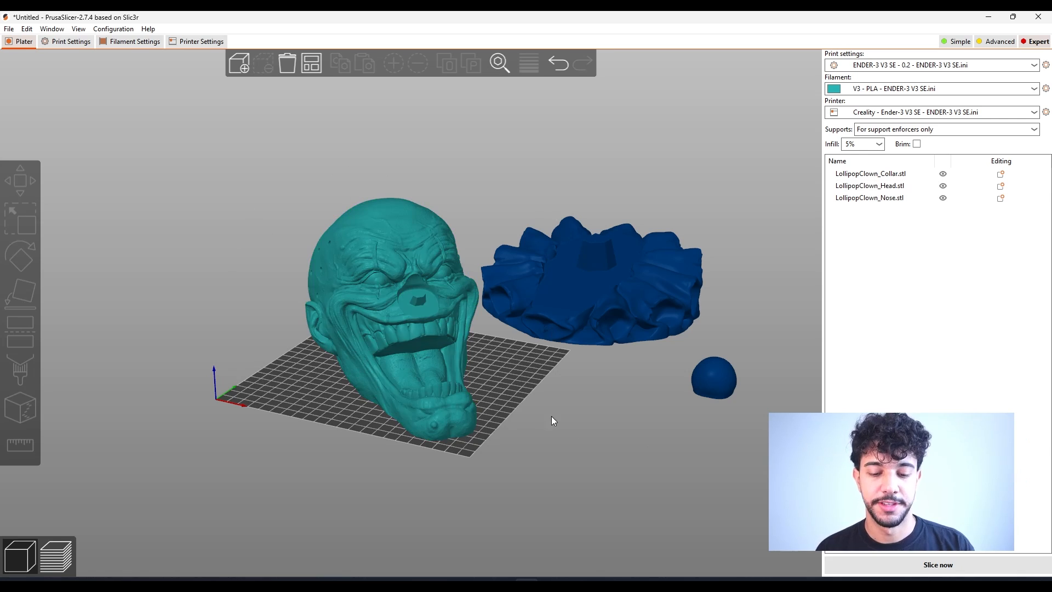
Move the nose onto the print bed beside the head
{"action": "left_click", "coordinate": [731, 379]}
{"action": "left_click_drag", "start_coordinate": [737, 377], "coordinate": [592, 378]}
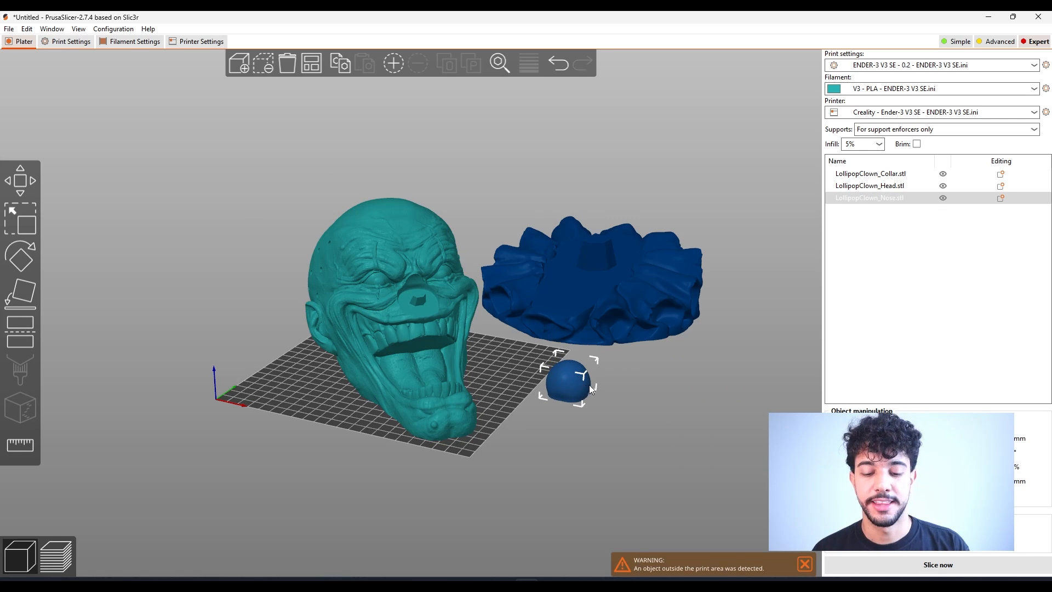
{"action": "left_click_drag", "start_coordinate": [541, 373], "coordinate": [513, 363]}
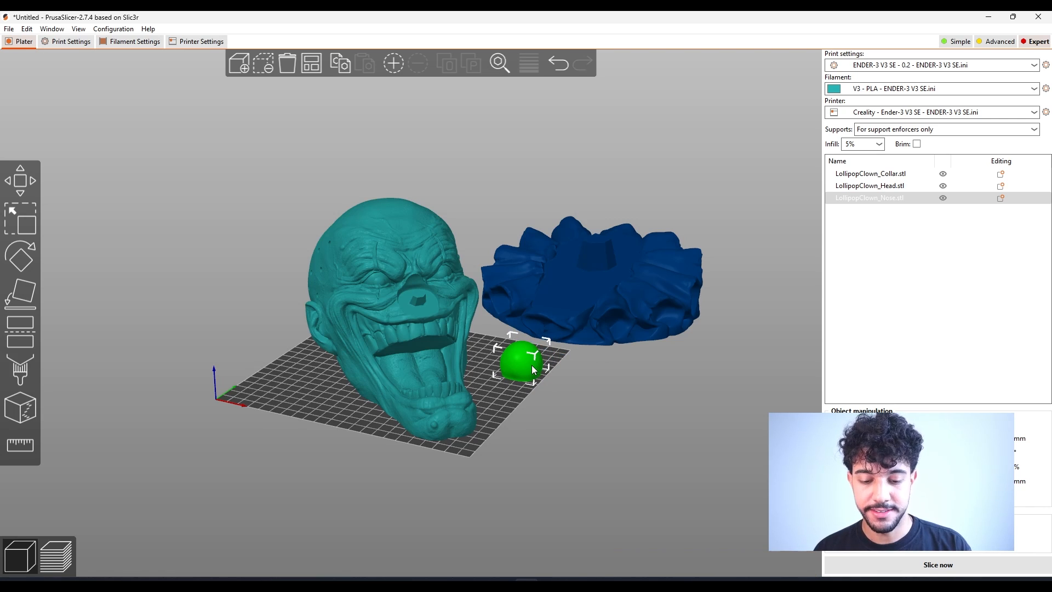
Examine the head and collar from above and below, including the connector on the collar and the socket under the head
{"action": "left_click", "coordinate": [419, 285]}
{"action": "left_click", "coordinate": [544, 267]}
{"action": "left_click", "coordinate": [387, 309]}
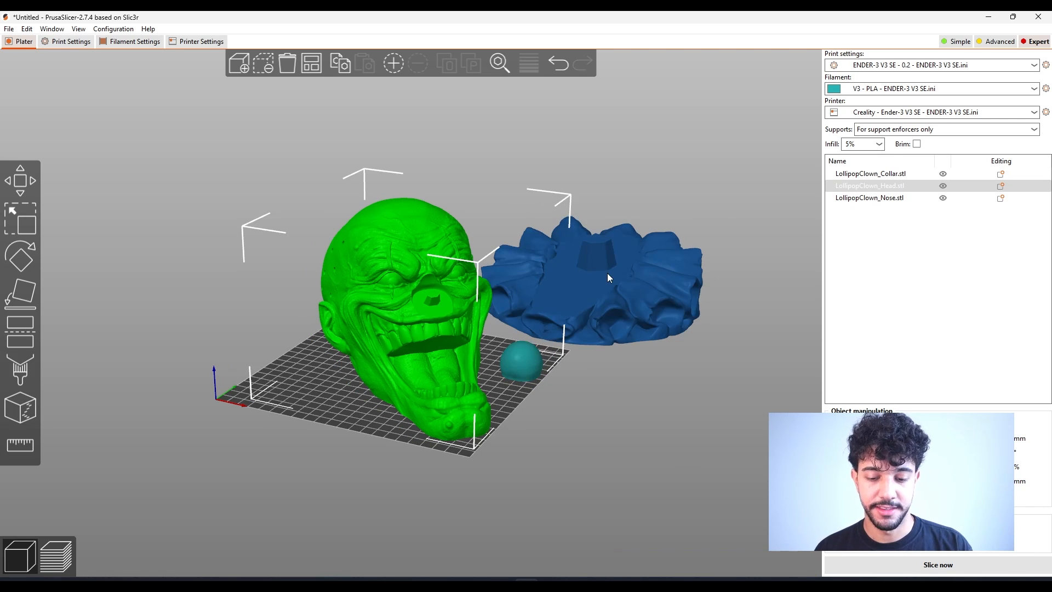
{"action": "left_click", "coordinate": [652, 275]}
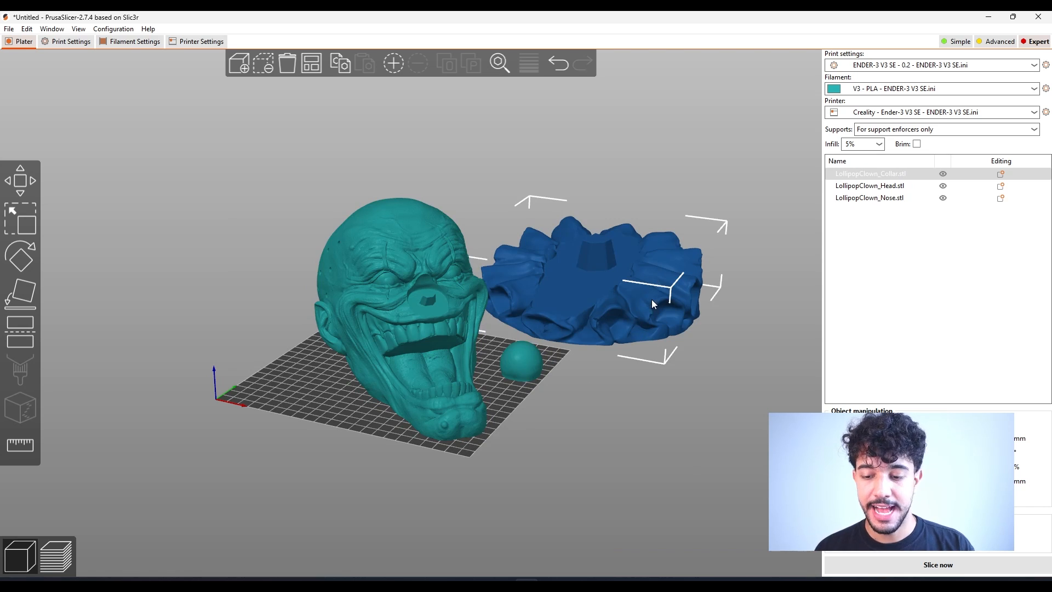
{"action": "left_click_drag", "start_coordinate": [657, 379], "coordinate": [653, 395]}
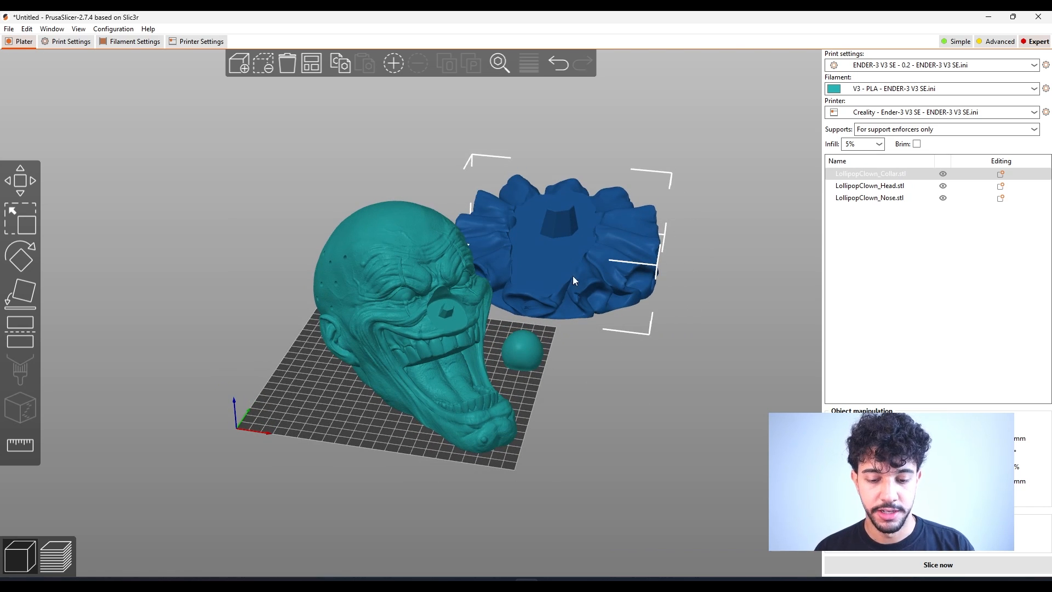
{"action": "left_click_drag", "start_coordinate": [567, 232], "coordinate": [452, 271]}
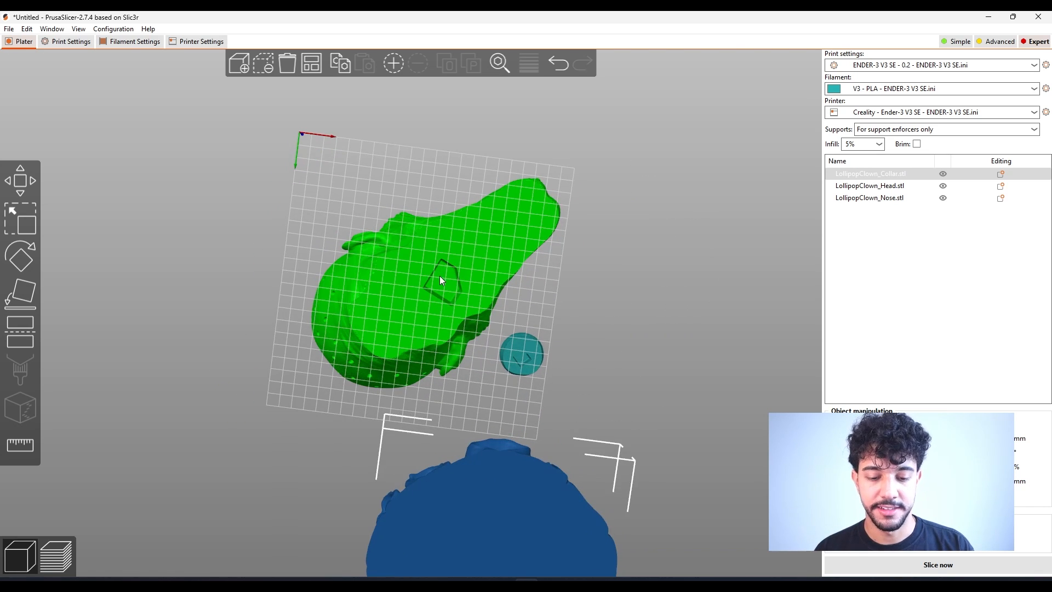
{"action": "left_click_drag", "start_coordinate": [699, 236], "coordinate": [652, 366]}
{"action": "left_click", "coordinate": [684, 346]}
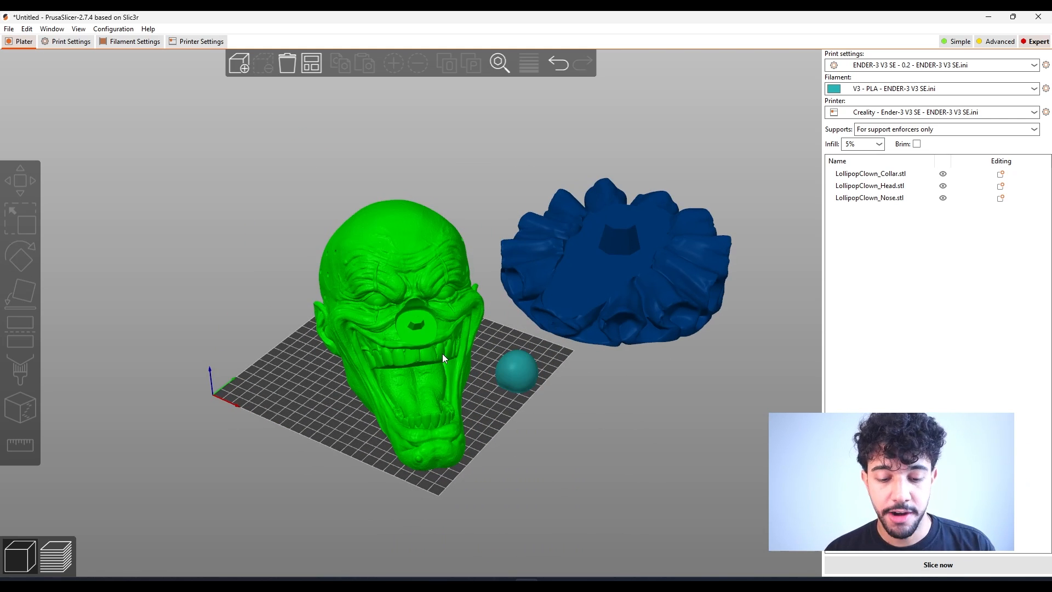
Try the collar on the print bed in place of the head and nose, and return the head to the bed
{"action": "left_click_drag", "start_coordinate": [423, 341], "coordinate": [226, 253]}
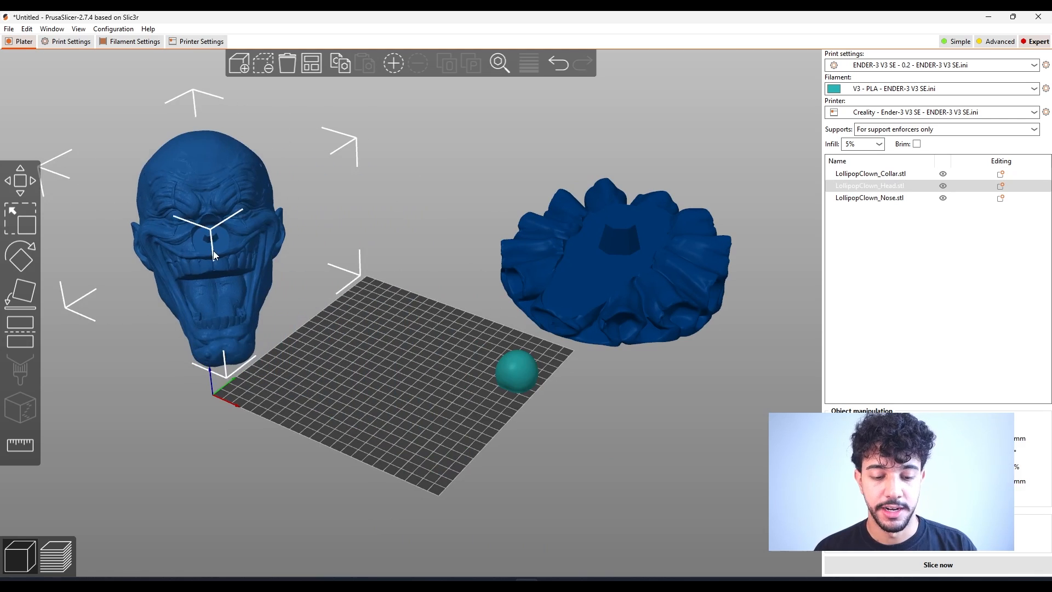
{"action": "left_click_drag", "start_coordinate": [513, 361], "coordinate": [640, 449]}
{"action": "left_click_drag", "start_coordinate": [569, 290], "coordinate": [402, 351]}
{"action": "left_click_drag", "start_coordinate": [560, 311], "coordinate": [614, 307]}
{"action": "left_click_drag", "start_coordinate": [458, 282], "coordinate": [646, 214]}
{"action": "left_click_drag", "start_coordinate": [230, 282], "coordinate": [442, 356]}
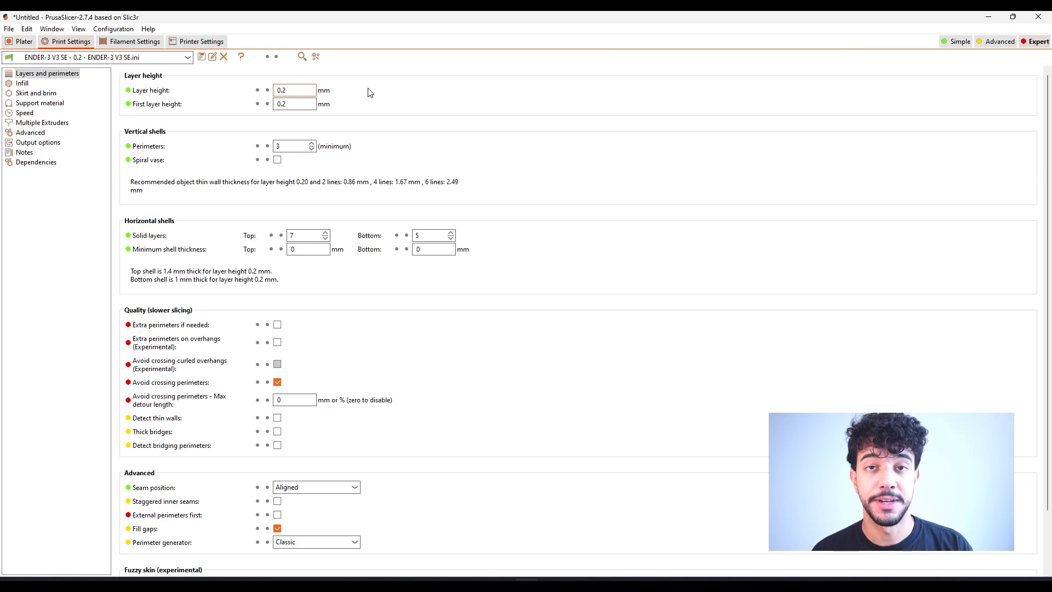
Set the layer height to 0.18 mm in the print settings
{"action": "left_click", "coordinate": [21, 42]}
{"action": "left_click_drag", "start_coordinate": [626, 366], "coordinate": [674, 353]}
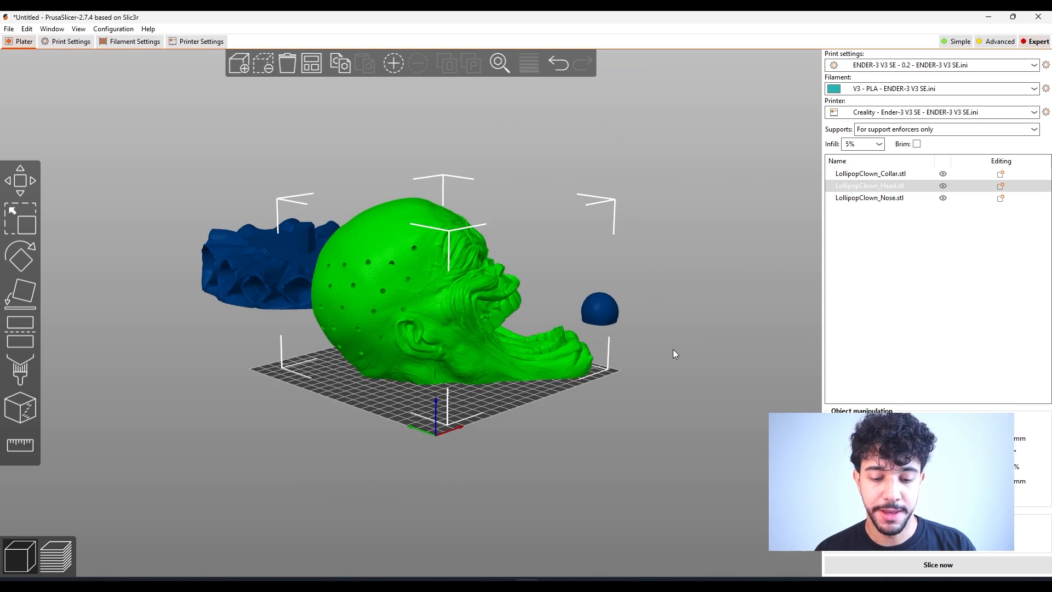
{"action": "scroll", "coordinate": [675, 349], "scroll_direction": "up", "scroll_amount": 3}
{"action": "scroll", "coordinate": [782, 360], "scroll_direction": "down", "scroll_amount": 1}
{"action": "left_click_drag", "start_coordinate": [769, 357], "coordinate": [564, 180]}
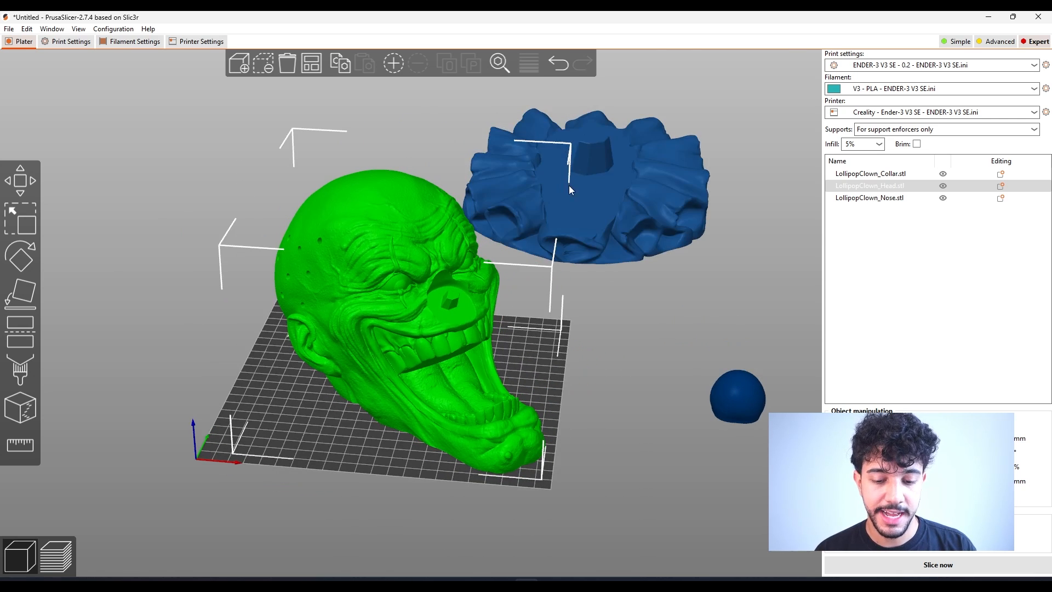
{"action": "left_click", "coordinate": [80, 54]}
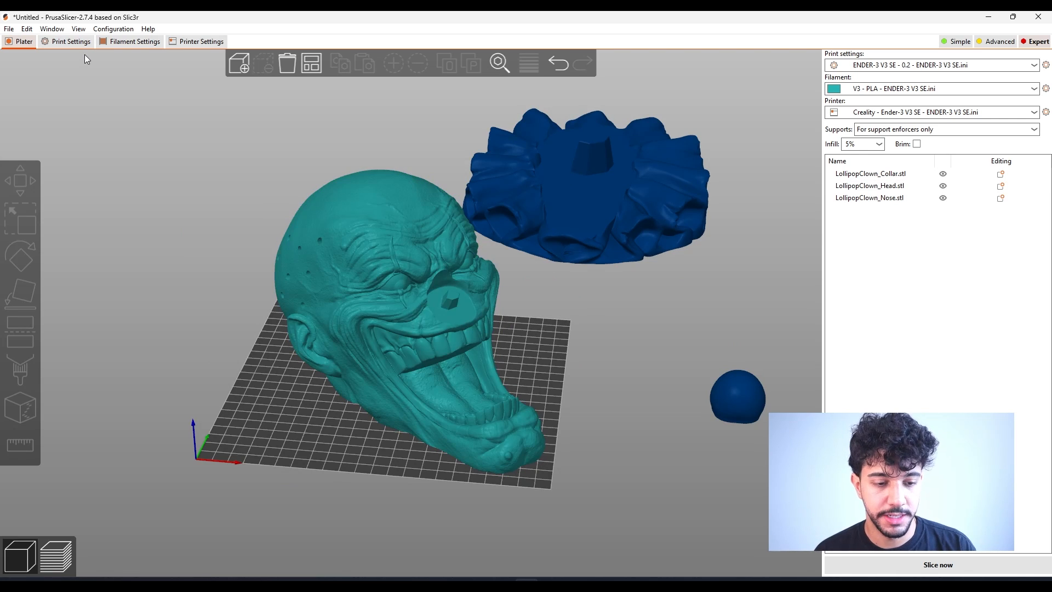
{"action": "left_click", "coordinate": [69, 41]}
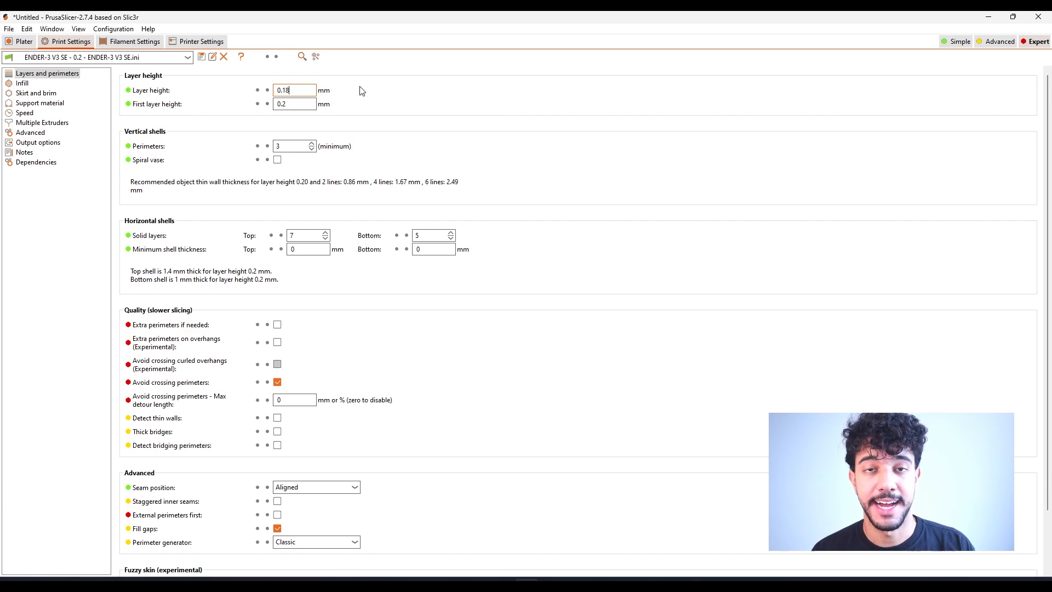
{"action": "key", "text": "Return"}
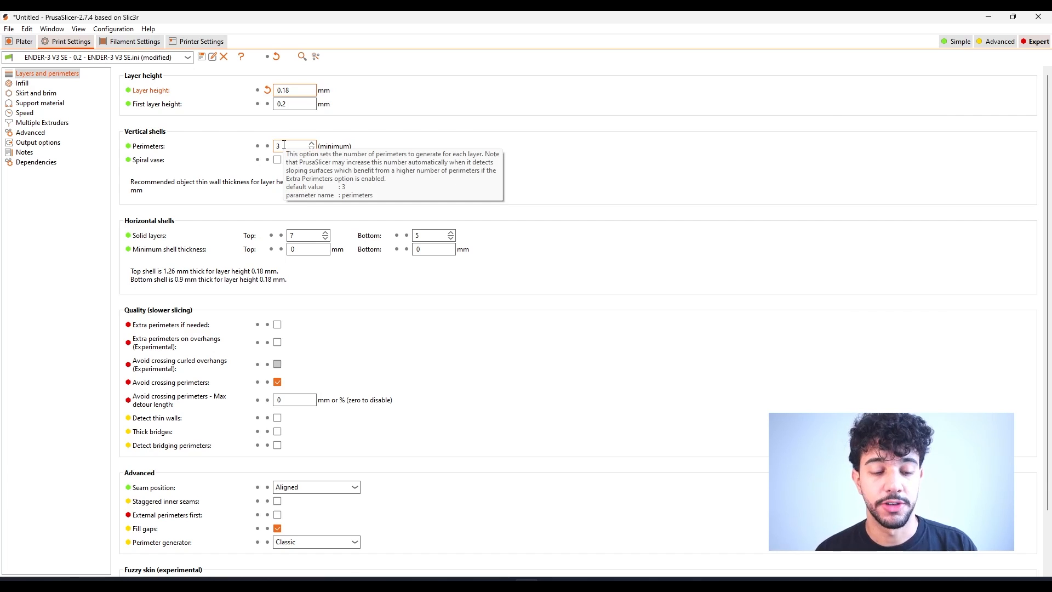
Set the infill density to 10% and check the skirt and brim settings
{"action": "left_click", "coordinate": [22, 83]}
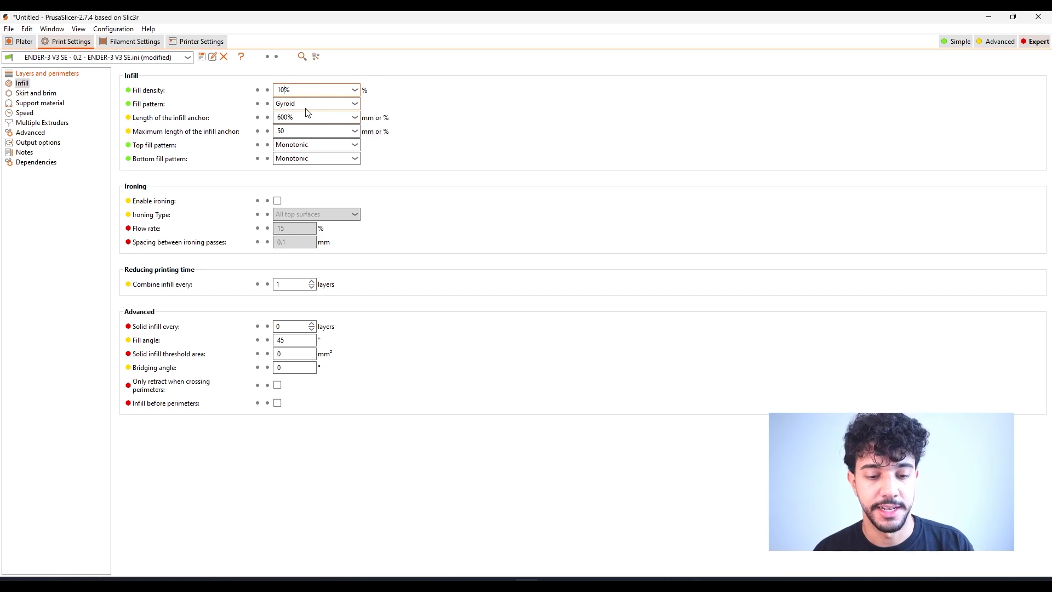
{"action": "left_click", "coordinate": [26, 94]}
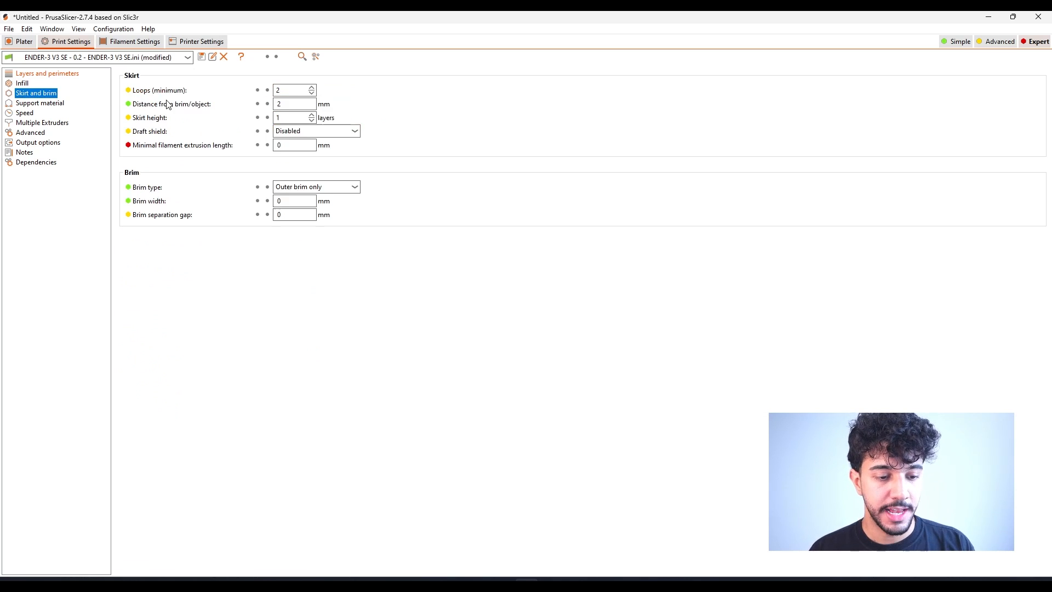
{"action": "left_click", "coordinate": [24, 42]}
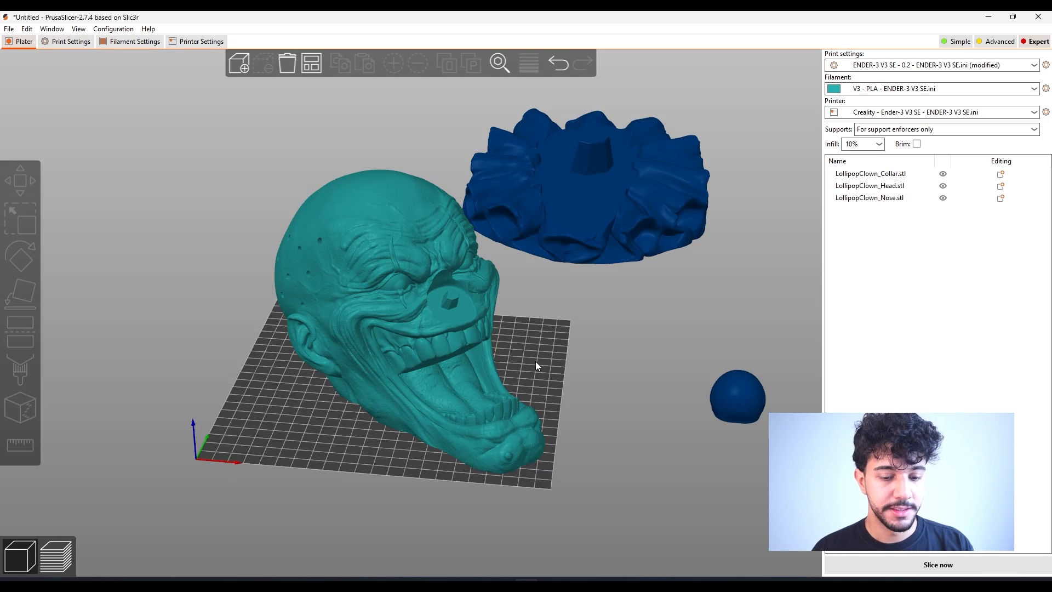
Check the undersides of the parts and move the collar and nose closer to the head, outside the print bed
{"action": "left_click_drag", "start_coordinate": [618, 386], "coordinate": [485, 217]}
{"action": "left_click_drag", "start_coordinate": [580, 321], "coordinate": [693, 241]}
{"action": "left_click", "coordinate": [714, 159]}
{"action": "left_click_drag", "start_coordinate": [714, 155], "coordinate": [668, 231]}
{"action": "left_click_drag", "start_coordinate": [624, 435], "coordinate": [637, 390]}
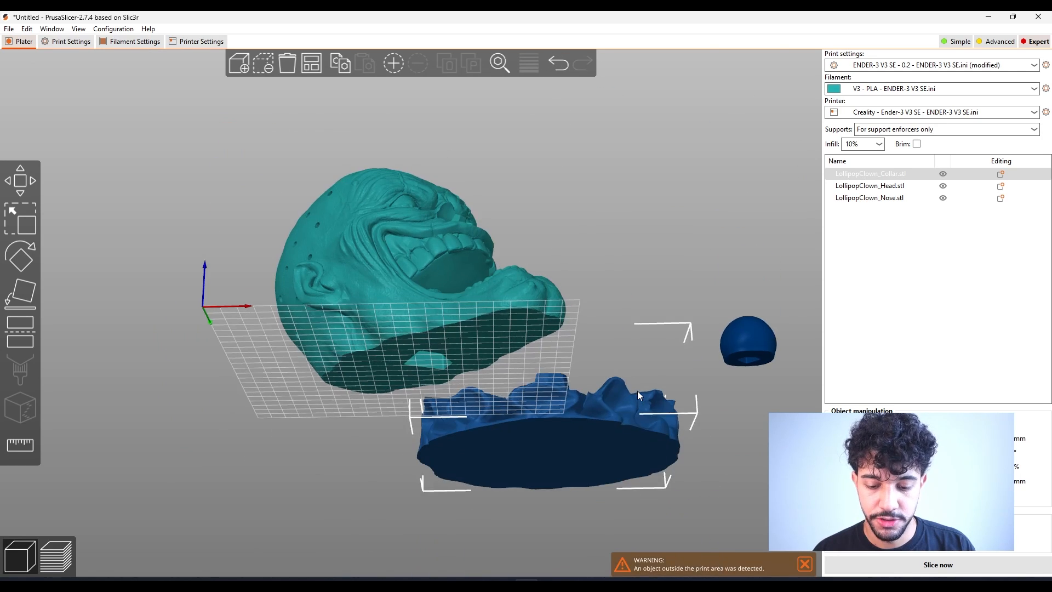
{"action": "left_click", "coordinate": [752, 342]}
{"action": "left_click_drag", "start_coordinate": [752, 343], "coordinate": [624, 339]}
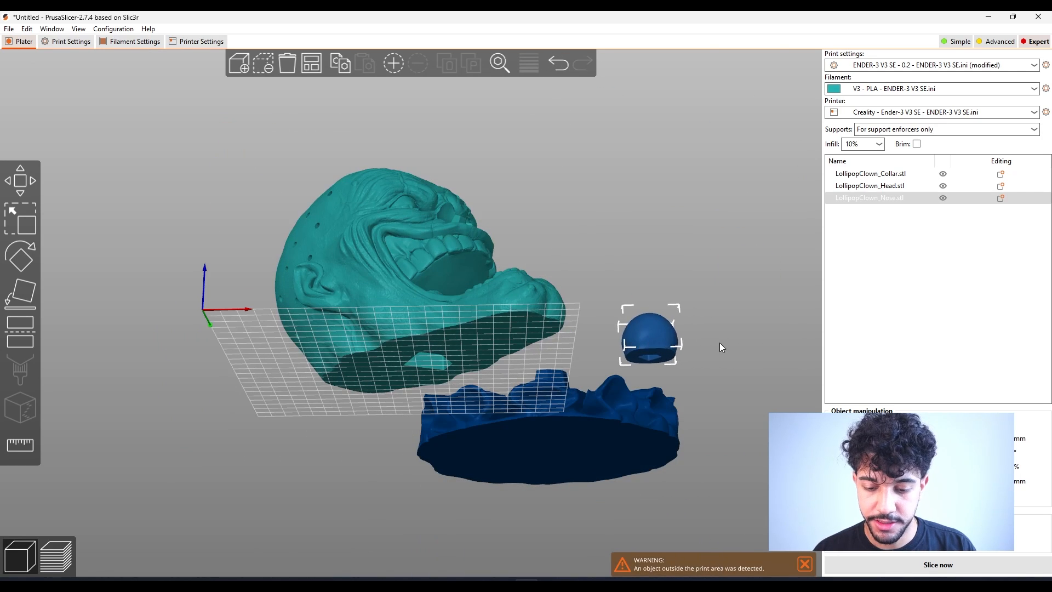
Inspect the parts from several angles and shift the collar toward the head over the bed's edge
{"action": "scroll", "coordinate": [722, 345], "scroll_direction": "down", "scroll_amount": 4}
{"action": "scroll", "coordinate": [727, 347], "scroll_direction": "up", "scroll_amount": 5}
{"action": "middle_click_drag", "start_coordinate": [745, 322], "coordinate": [595, 291]}
{"action": "left_click_drag", "start_coordinate": [597, 295], "coordinate": [584, 219]}
{"action": "scroll", "coordinate": [614, 208], "scroll_direction": "up", "scroll_amount": 3}
{"action": "scroll", "coordinate": [638, 192], "scroll_direction": "down", "scroll_amount": 2}
{"action": "left_click_drag", "start_coordinate": [636, 187], "coordinate": [617, 302]}
{"action": "left_click_drag", "start_coordinate": [555, 192], "coordinate": [540, 232]}
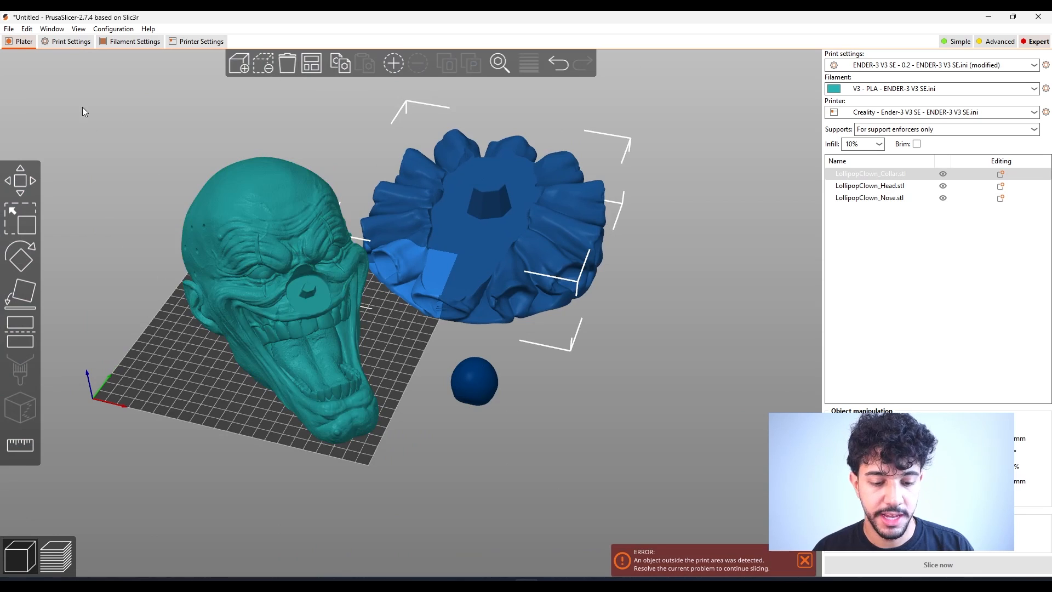
Turn off support material generation in the print settings and return to the plater
{"action": "left_click", "coordinate": [70, 41]}
{"action": "left_click", "coordinate": [49, 104]}
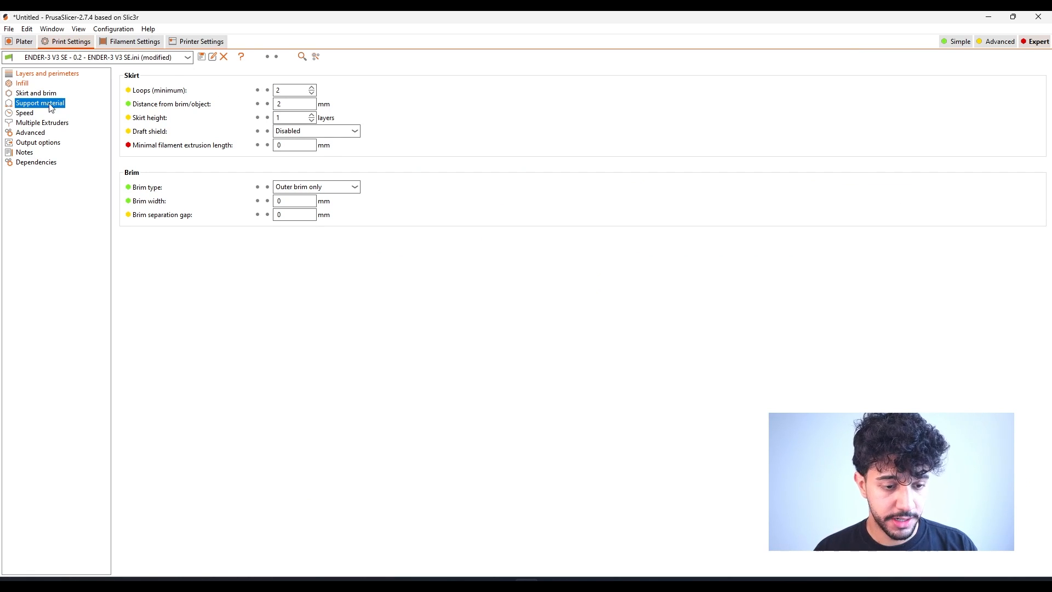
{"action": "left_click", "coordinate": [278, 90]}
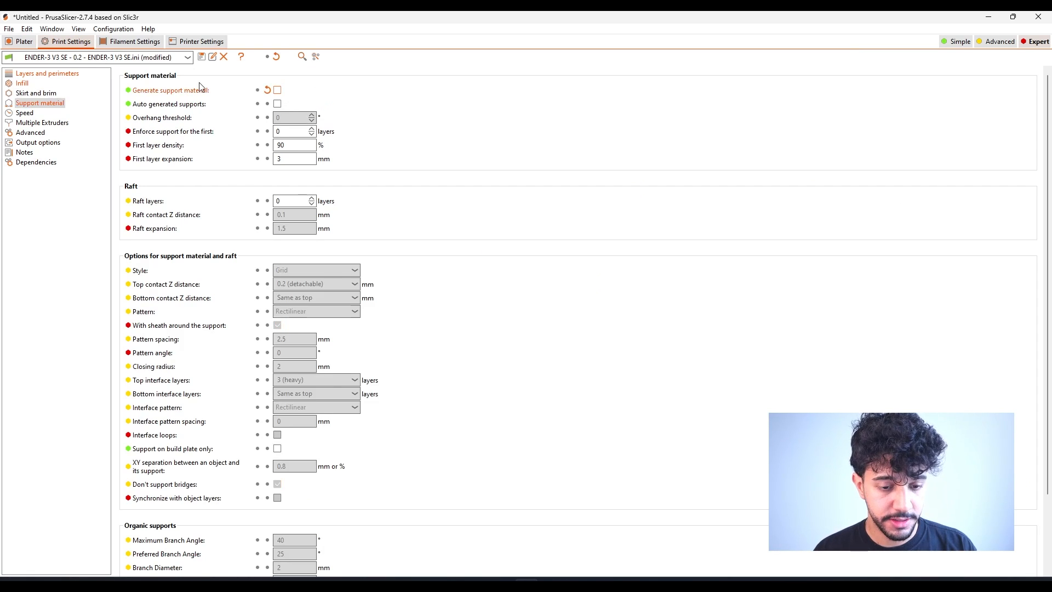
{"action": "left_click", "coordinate": [26, 42]}
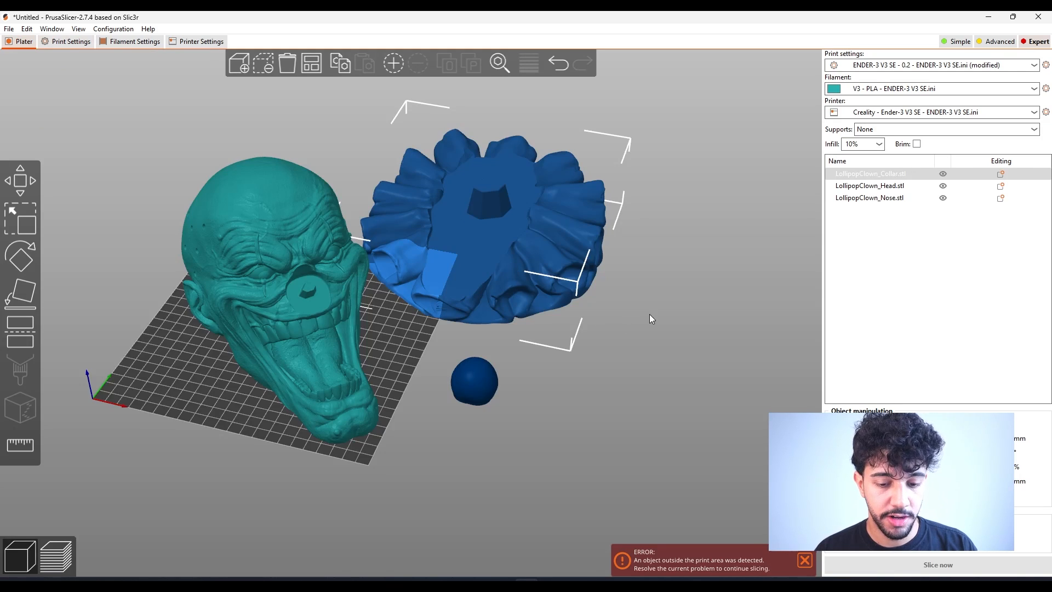
Inspect the underside of the head and check the speed section of the print settings
{"action": "left_click_drag", "start_coordinate": [649, 319], "coordinate": [383, 257]}
{"action": "left_click_drag", "start_coordinate": [563, 361], "coordinate": [583, 335]}
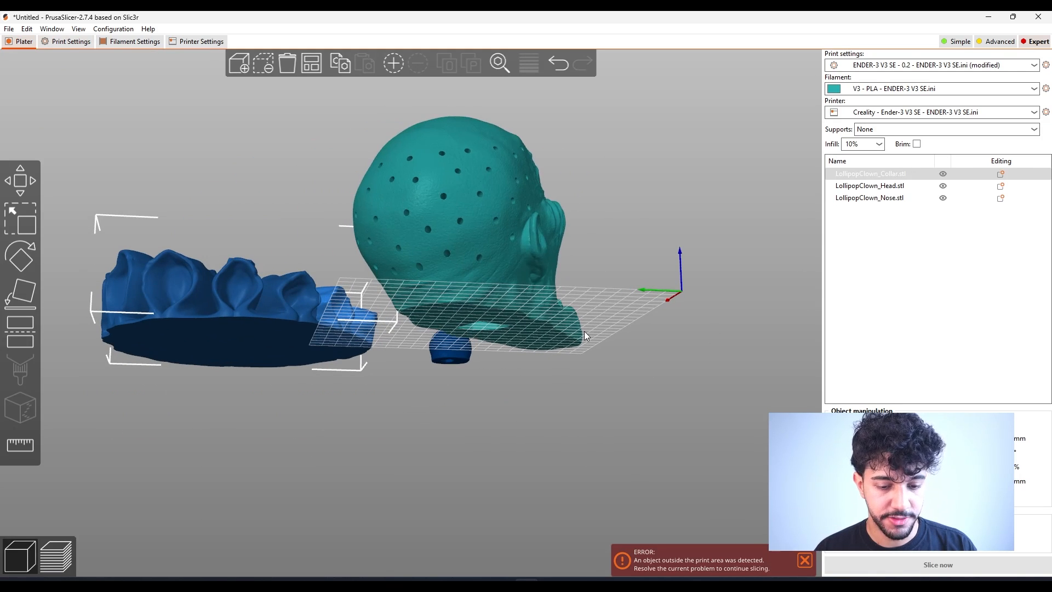
{"action": "left_click_drag", "start_coordinate": [651, 182], "coordinate": [581, 235]}
{"action": "left_click", "coordinate": [71, 43]}
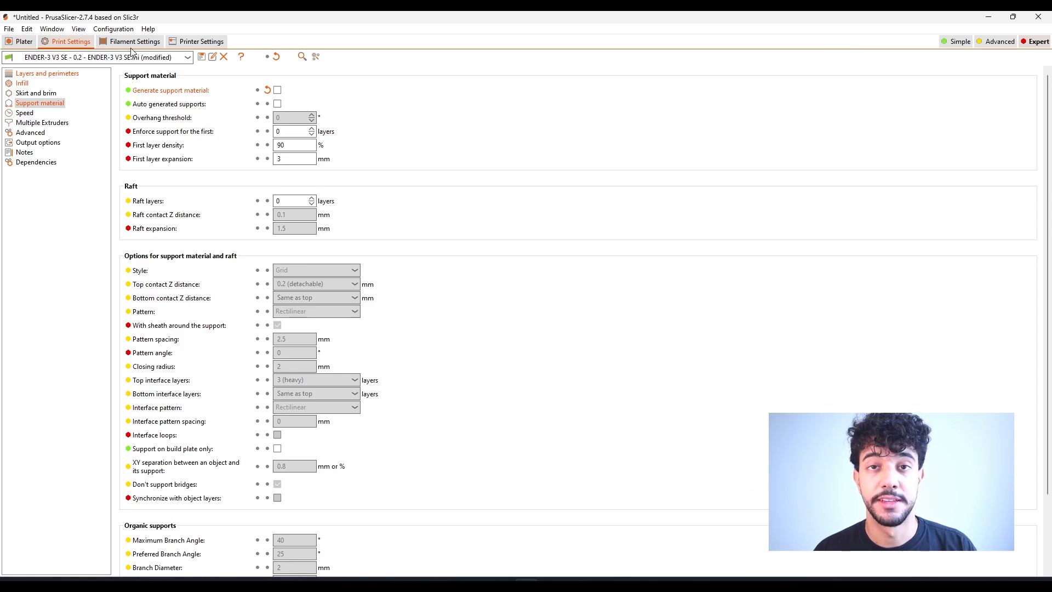
{"action": "left_click", "coordinate": [33, 114]}
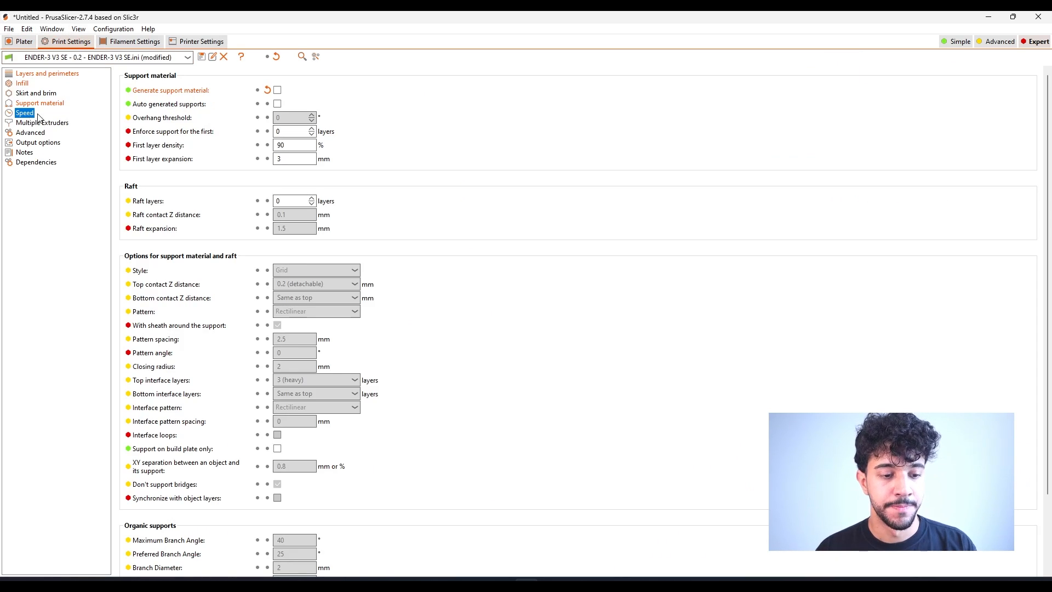
{"action": "left_click", "coordinate": [19, 41]}
Dismiss the out-of-bed error and review the print move speeds for the head
{"action": "left_click_drag", "start_coordinate": [591, 393], "coordinate": [581, 382]}
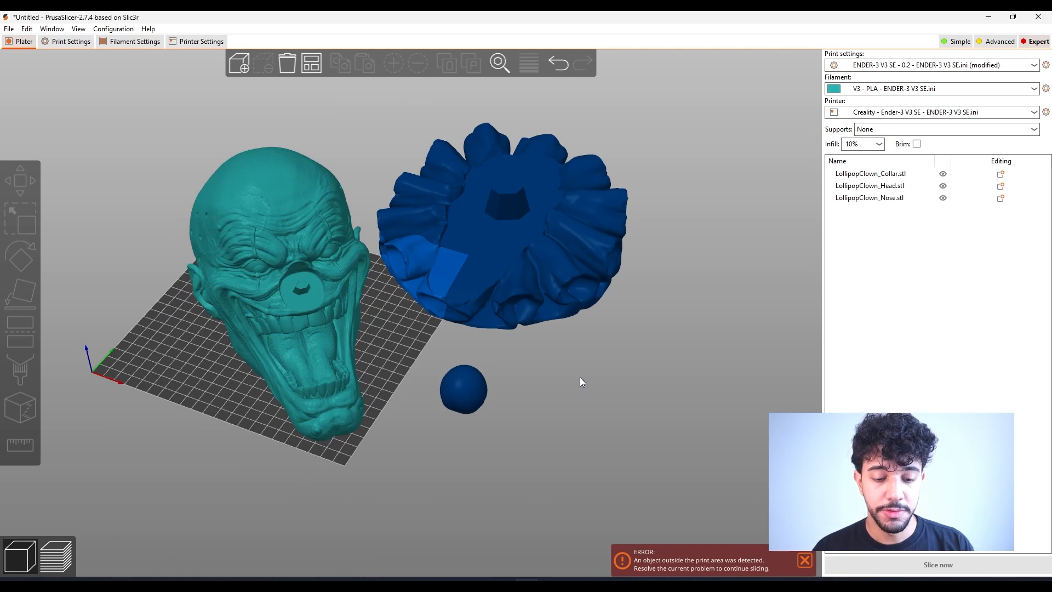
{"action": "left_click_drag", "start_coordinate": [513, 366], "coordinate": [500, 367]}
{"action": "scroll", "coordinate": [514, 369], "scroll_direction": "up", "scroll_amount": 1}
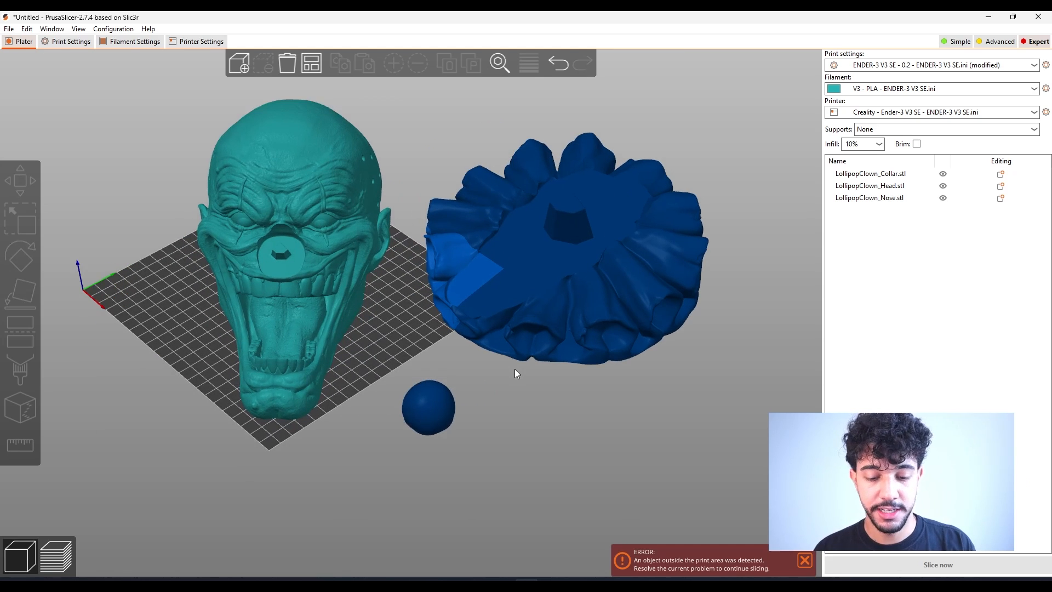
{"action": "left_click", "coordinate": [804, 559]}
{"action": "left_click_drag", "start_coordinate": [514, 390], "coordinate": [573, 406]}
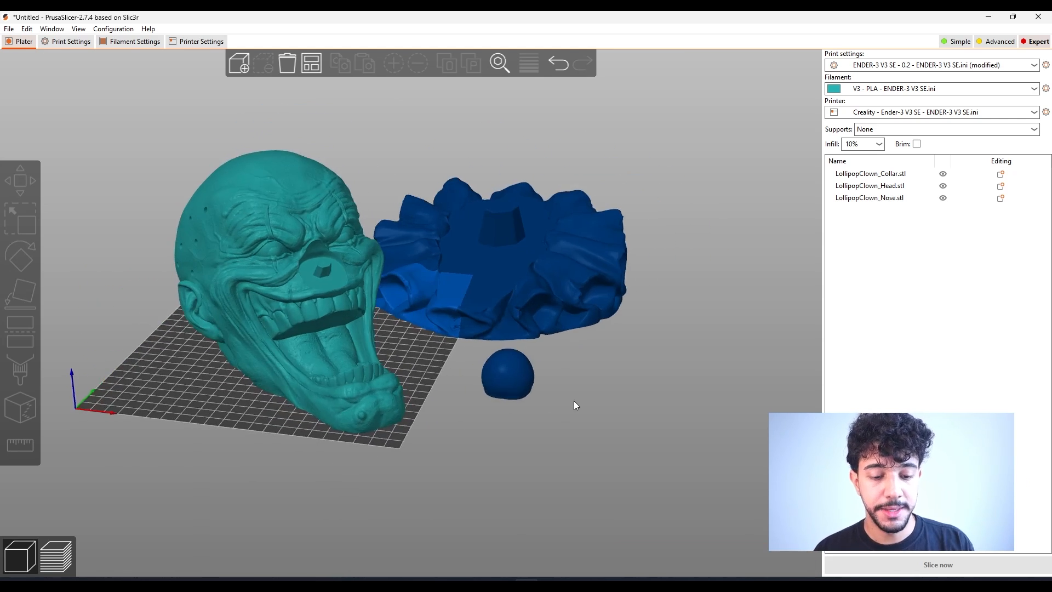
{"action": "left_click", "coordinate": [282, 243]}
{"action": "left_click_drag", "start_coordinate": [634, 417], "coordinate": [501, 422]}
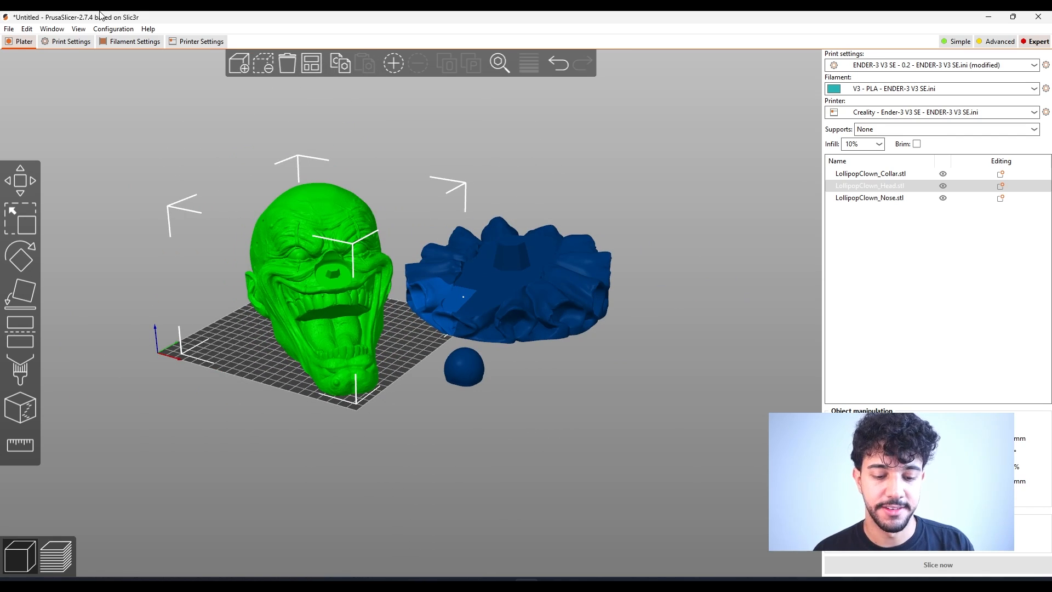
{"action": "left_click", "coordinate": [70, 41]}
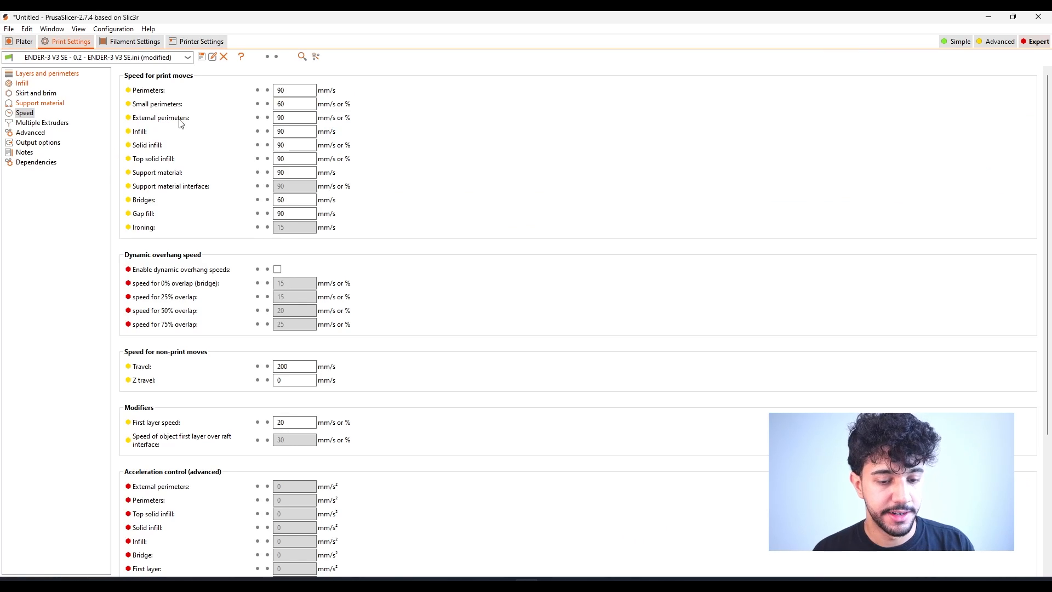
{"action": "left_click", "coordinate": [20, 42]}
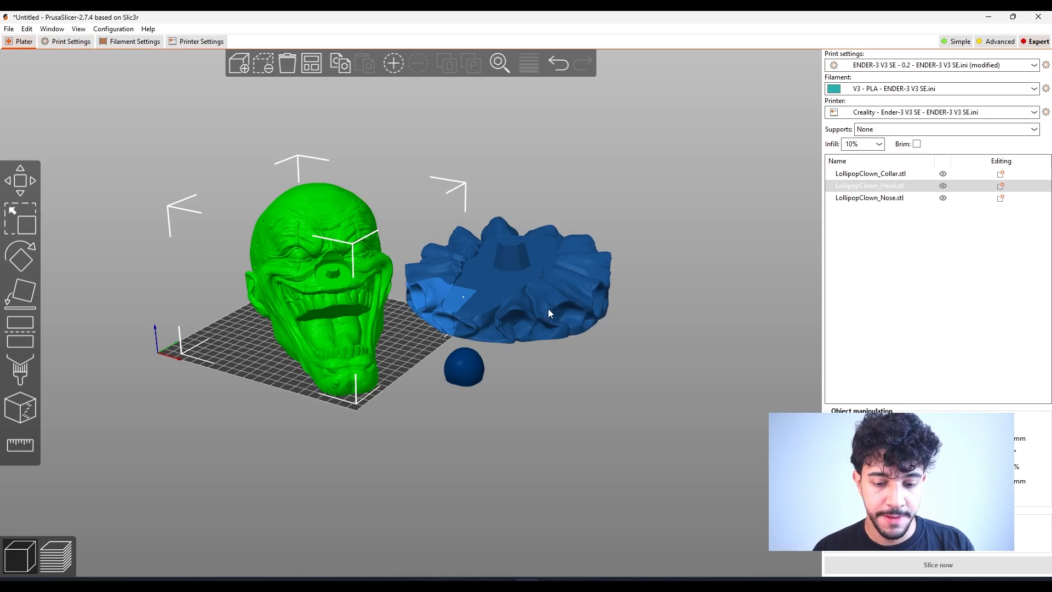
Move the collar and nose clear of the print bed, leaving only the head on it, and dismiss the placement warning
{"action": "left_click_drag", "start_coordinate": [547, 313], "coordinate": [616, 302]}
{"action": "left_click_drag", "start_coordinate": [467, 367], "coordinate": [520, 369]}
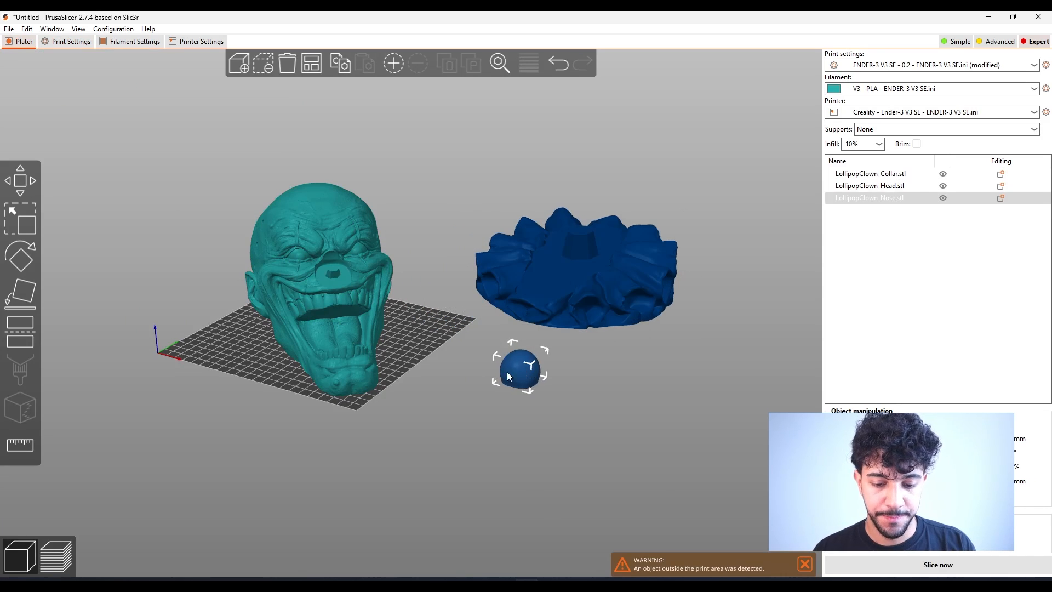
{"action": "left_click", "coordinate": [376, 366]}
{"action": "left_click_drag", "start_coordinate": [439, 379], "coordinate": [516, 393]}
{"action": "left_click", "coordinate": [804, 564]}
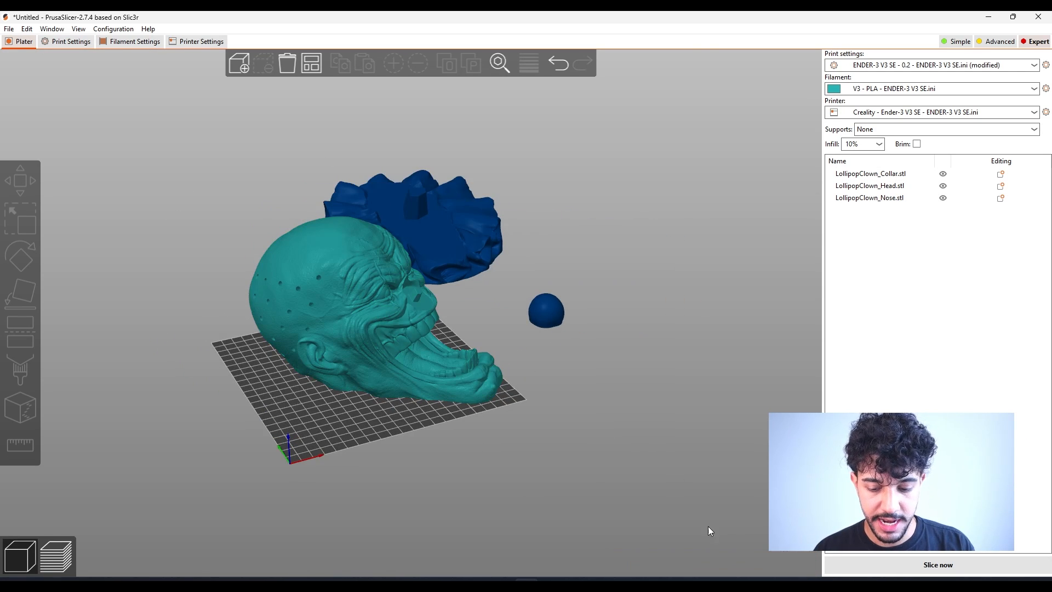
{"action": "left_click_drag", "start_coordinate": [378, 350], "coordinate": [363, 350]}
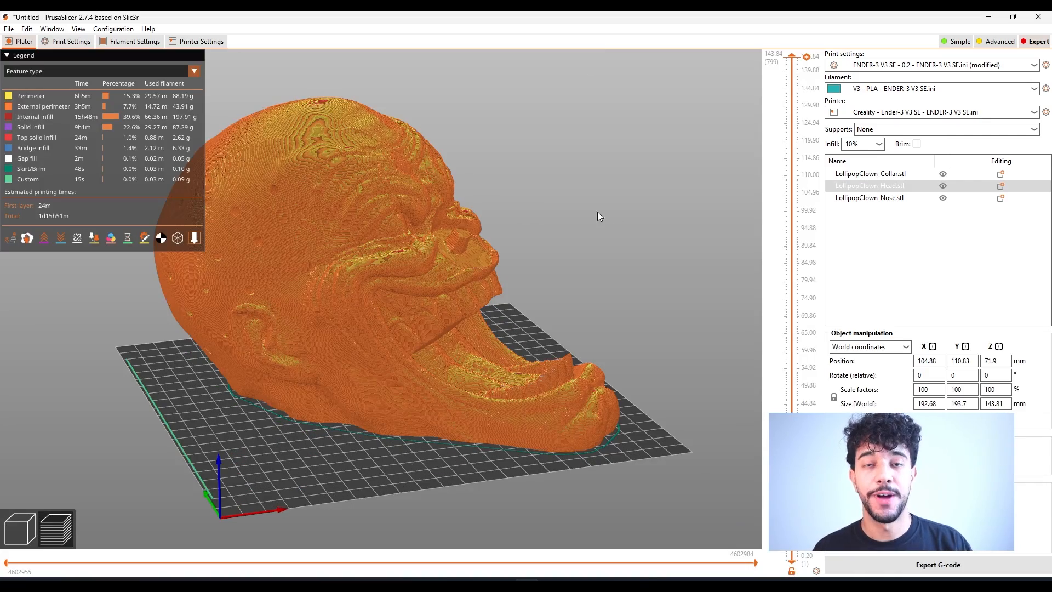
Inspect the sliced head from the front, back and sides together with its print time estimates
{"action": "left_click_drag", "start_coordinate": [597, 211], "coordinate": [642, 209]}
{"action": "scroll", "coordinate": [551, 211], "scroll_direction": "up", "scroll_amount": 5}
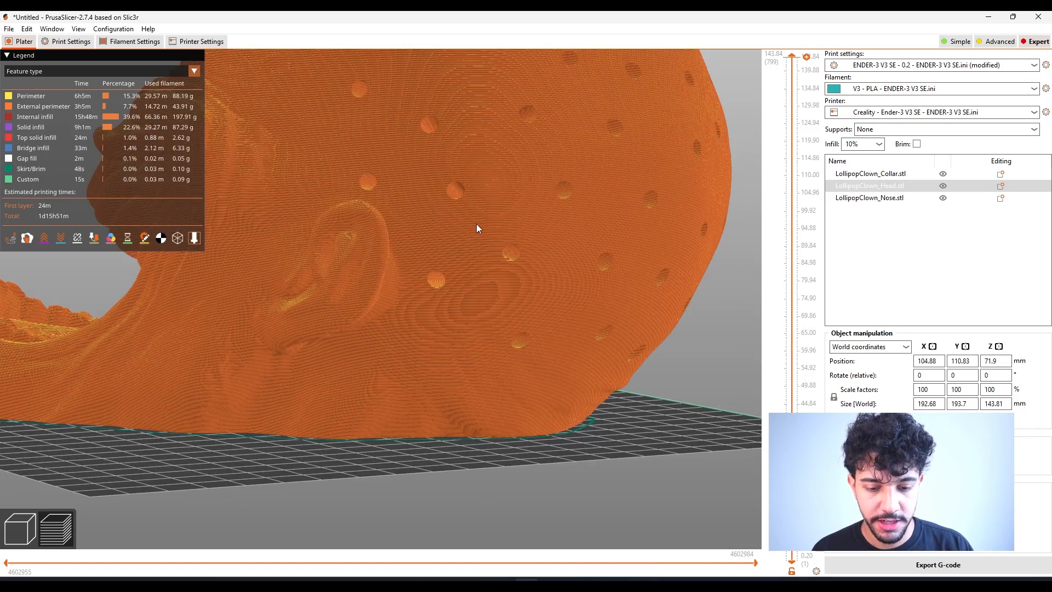
{"action": "scroll", "coordinate": [476, 223], "scroll_direction": "down", "scroll_amount": 4}
{"action": "left_click_drag", "start_coordinate": [672, 174], "coordinate": [684, 189]}
{"action": "scroll", "coordinate": [498, 233], "scroll_direction": "down", "scroll_amount": 3}
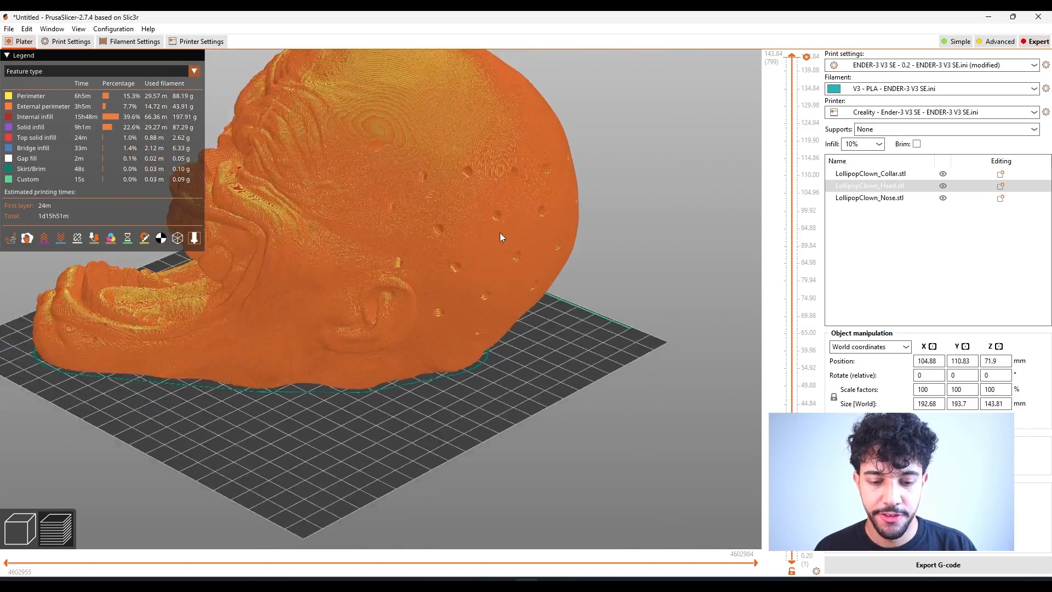
{"action": "scroll", "coordinate": [499, 237], "scroll_direction": "down", "scroll_amount": 3}
{"action": "left_click_drag", "start_coordinate": [554, 235], "coordinate": [601, 211]}
{"action": "scroll", "coordinate": [417, 215], "scroll_direction": "up", "scroll_amount": 1}
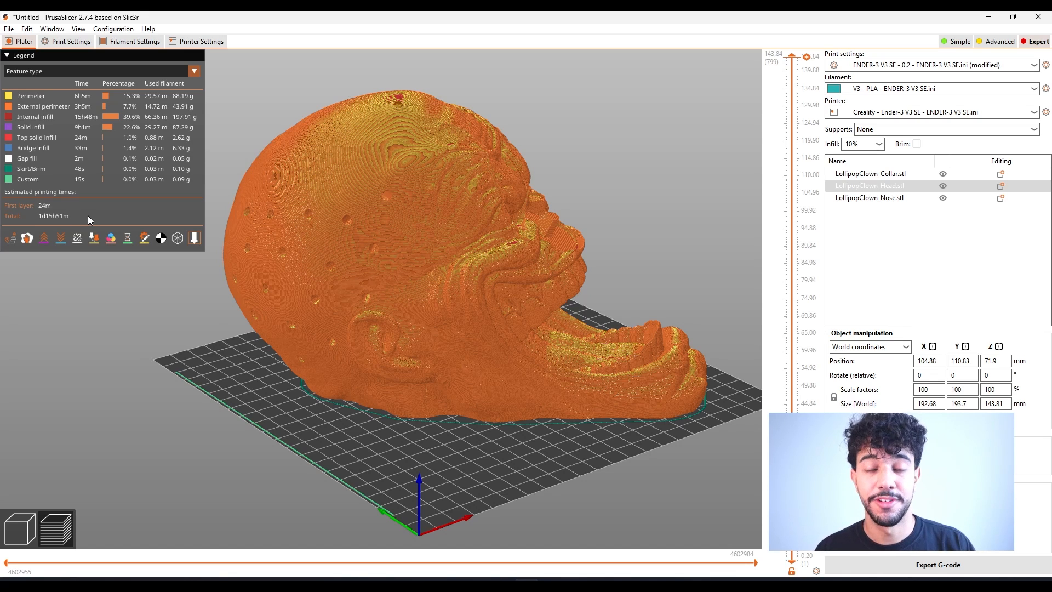
Step through the head's sliced layers to examine the infill and internal hole structures, then restore the full layer range
{"action": "left_click_drag", "start_coordinate": [791, 56], "coordinate": [791, 310]}
{"action": "left_click_drag", "start_coordinate": [792, 452], "coordinate": [791, 491]}
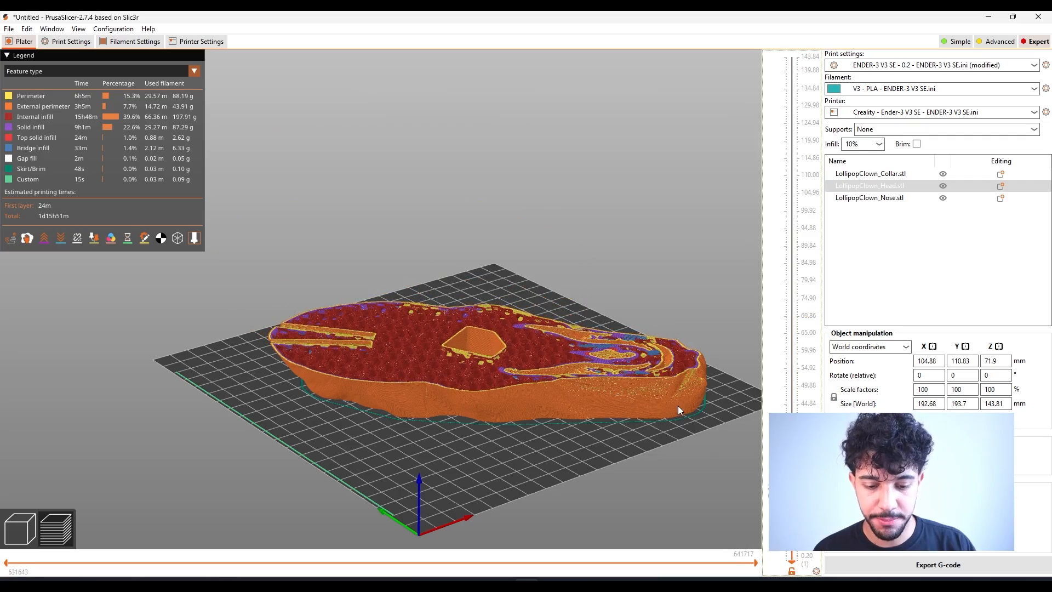
{"action": "left_click_drag", "start_coordinate": [653, 459], "coordinate": [501, 282]}
{"action": "left_click_drag", "start_coordinate": [792, 491], "coordinate": [791, 451]}
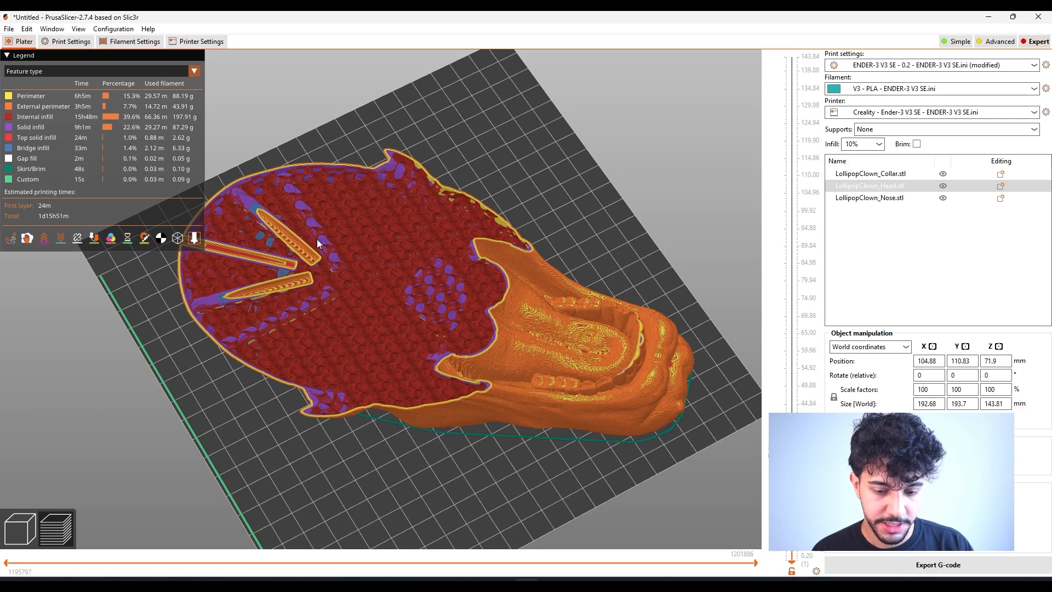
{"action": "scroll", "coordinate": [267, 236], "scroll_direction": "up", "scroll_amount": 8}
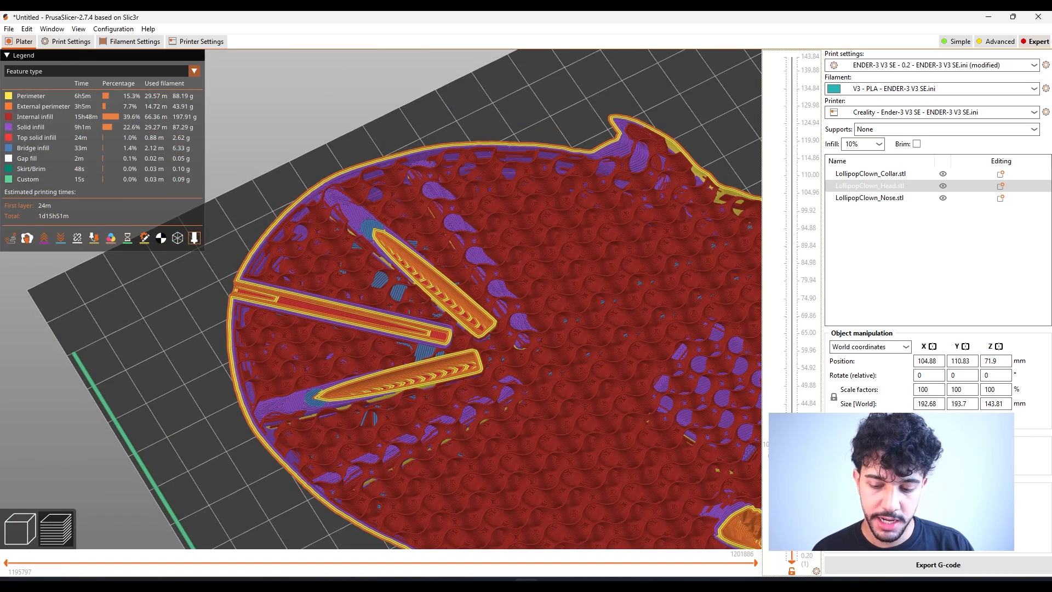
{"action": "left_click_drag", "start_coordinate": [791, 447], "coordinate": [791, 178]}
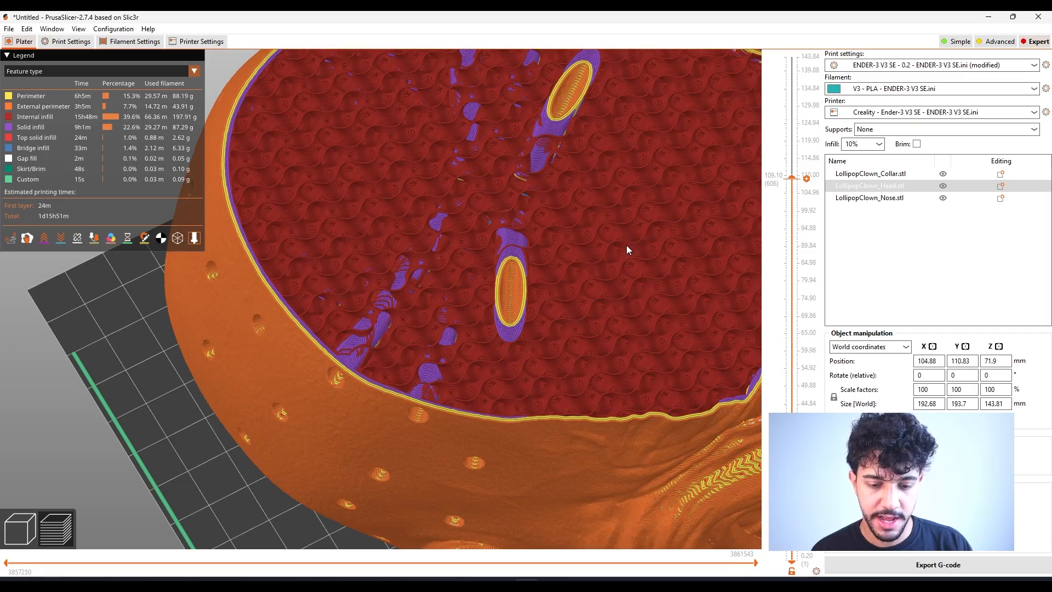
{"action": "scroll", "coordinate": [474, 305], "scroll_direction": "down", "scroll_amount": 10}
{"action": "left_click_drag", "start_coordinate": [531, 272], "coordinate": [414, 229]}
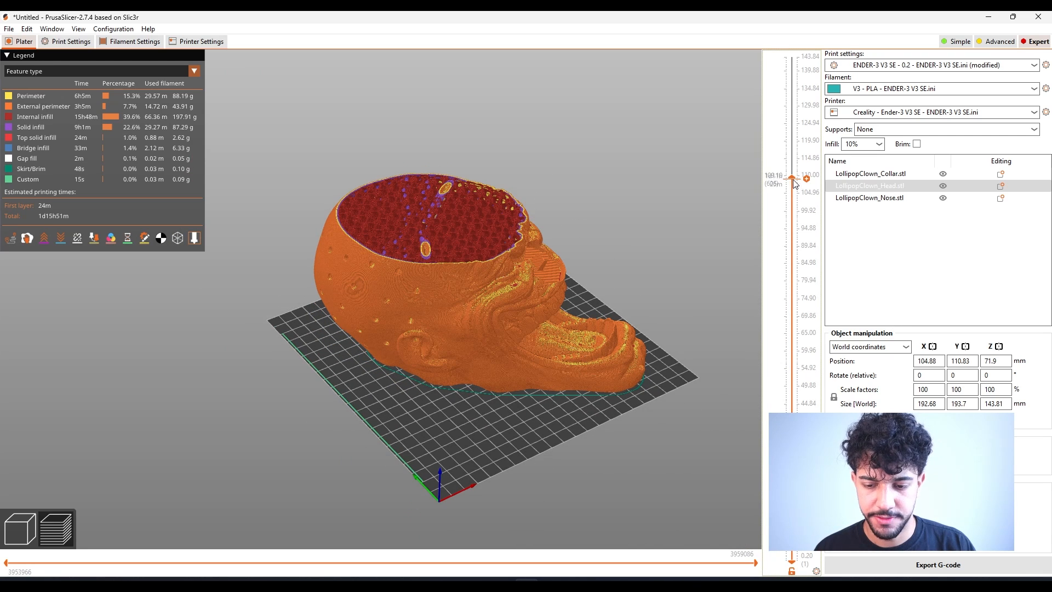
{"action": "left_click_drag", "start_coordinate": [792, 178], "coordinate": [792, 55]}
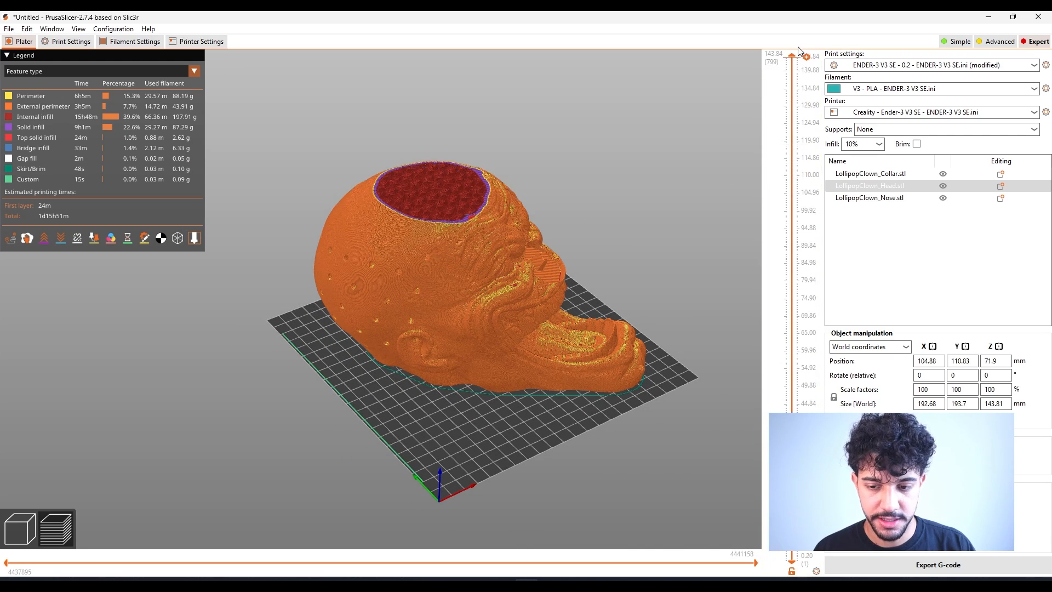
{"action": "left_click_drag", "start_coordinate": [649, 282], "coordinate": [583, 287]}
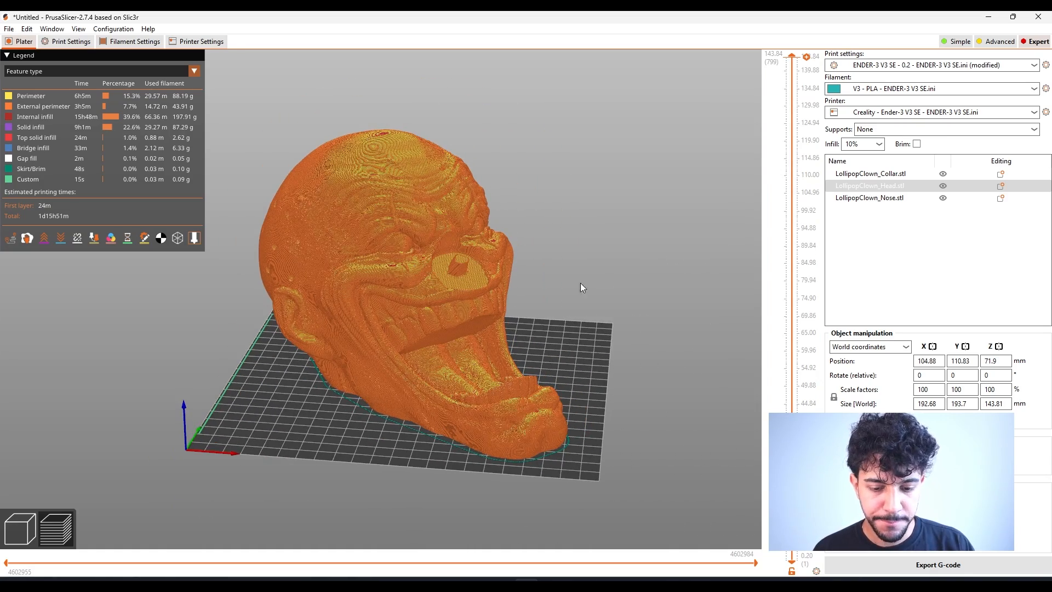
Move the head off the print bed, place the collar on it and slice the collar
{"action": "left_click", "coordinate": [26, 521]}
{"action": "left_click_drag", "start_coordinate": [611, 413], "coordinate": [609, 422]}
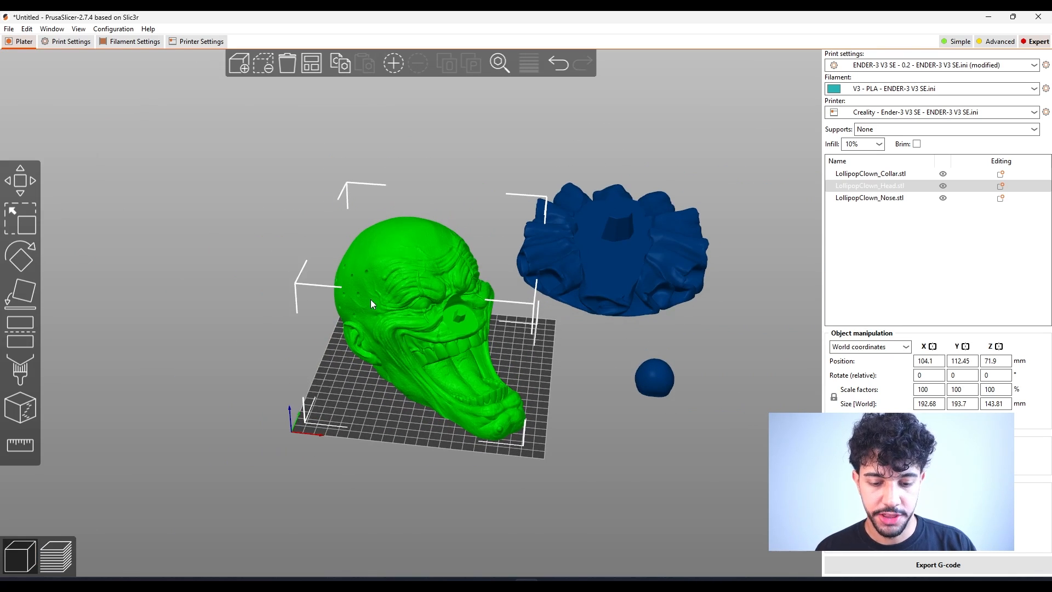
{"action": "left_click_drag", "start_coordinate": [393, 328], "coordinate": [220, 189]}
{"action": "left_click", "coordinate": [649, 249]}
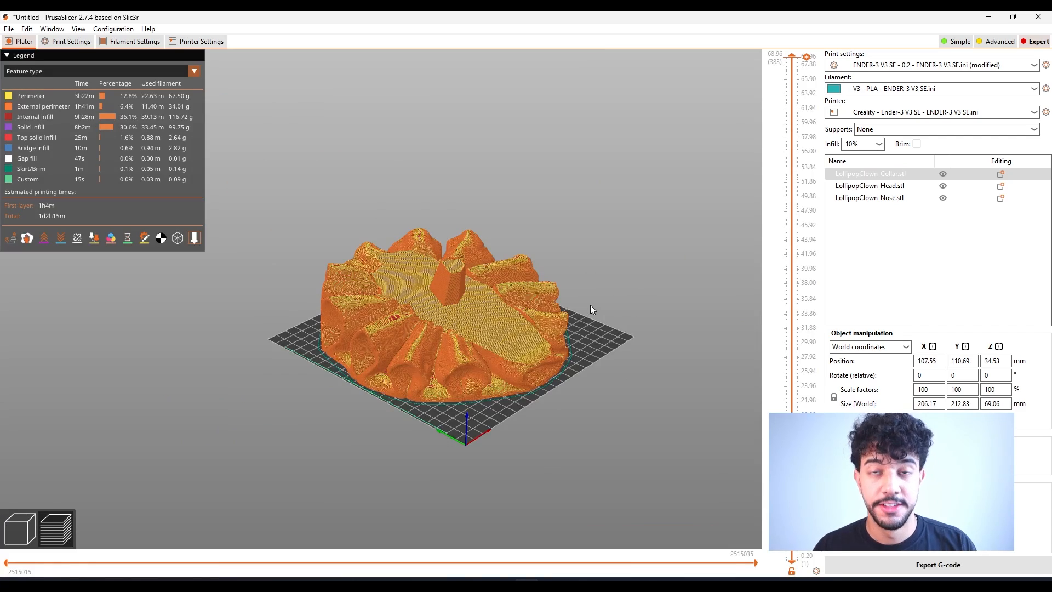
Examine the sliced collar from several angles and run through its layers
{"action": "mouse_move", "coordinate": [618, 301]}
{"action": "left_mouse_down"}
{"action": "mouse_move", "coordinate": [693, 323]}
{"action": "mouse_move", "coordinate": [608, 296]}
{"action": "left_mouse_up"}
{"action": "left_click_drag", "start_coordinate": [688, 298], "coordinate": [472, 339]}
{"action": "left_click_drag", "start_coordinate": [627, 274], "coordinate": [626, 322]}
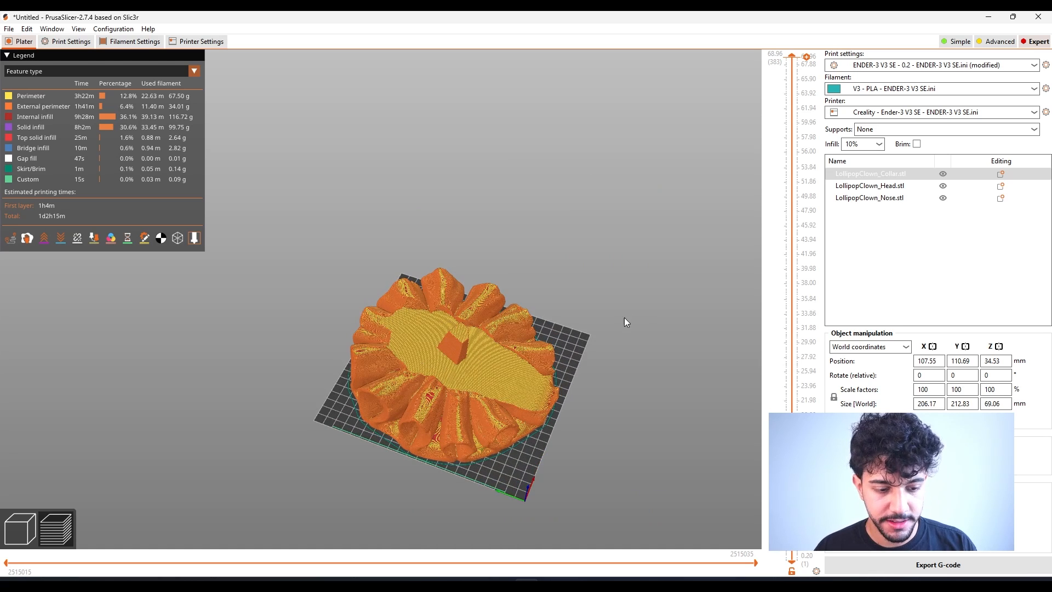
{"action": "right_click_drag", "start_coordinate": [624, 318], "coordinate": [630, 284]}
{"action": "left_click_drag", "start_coordinate": [791, 56], "coordinate": [792, 449]}
{"action": "left_click_drag", "start_coordinate": [792, 510], "coordinate": [798, 40]}
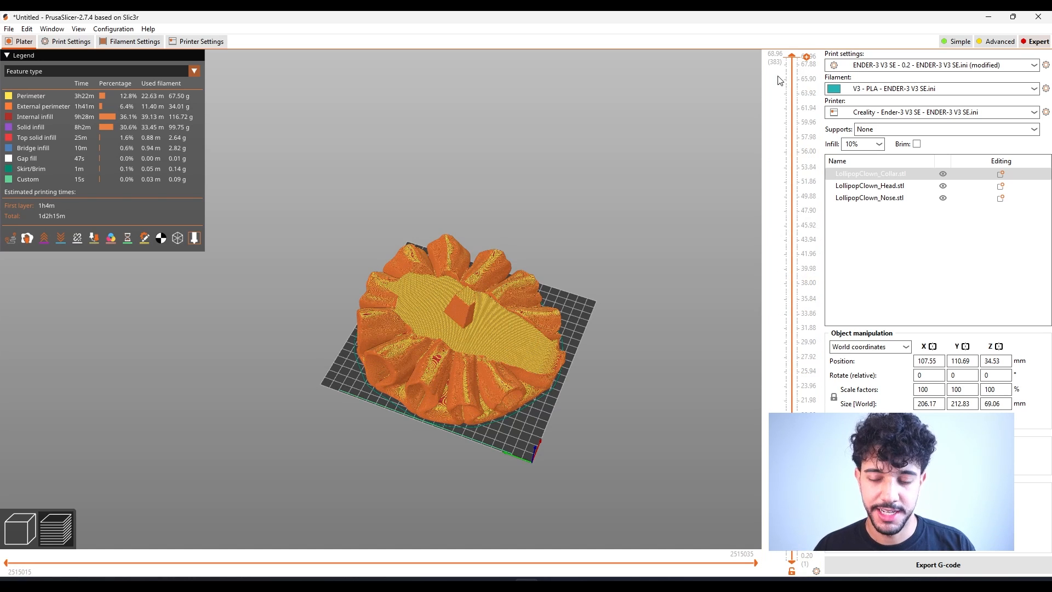
{"action": "left_click_drag", "start_coordinate": [728, 228], "coordinate": [734, 215]}
{"action": "left_click_drag", "start_coordinate": [687, 270], "coordinate": [606, 290]}
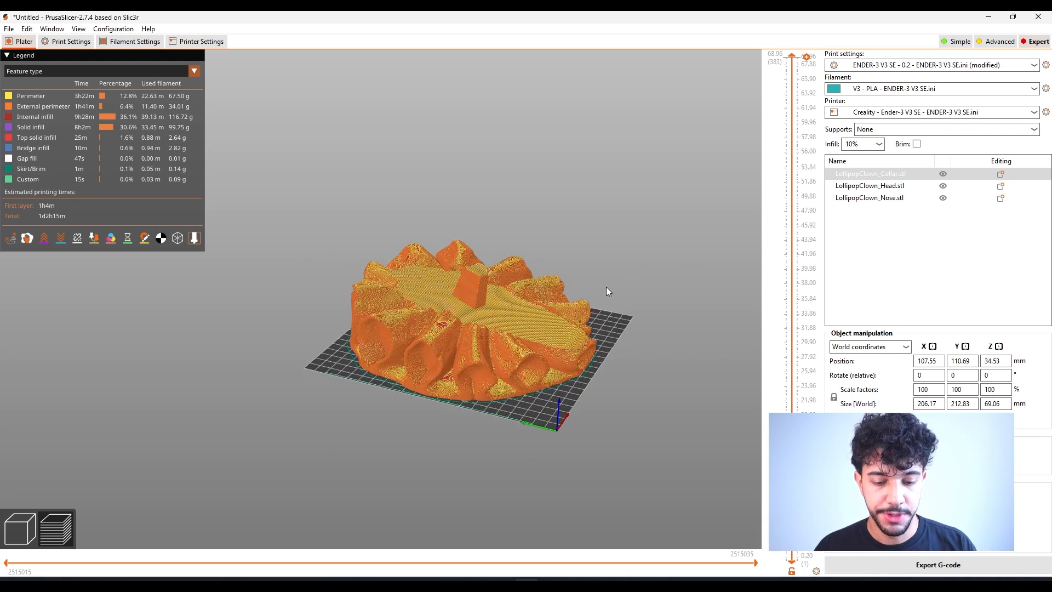
Return to the model editor, move the collar off the print bed and place the nose on it
{"action": "left_click", "coordinate": [20, 529]}
{"action": "left_click_drag", "start_coordinate": [585, 335], "coordinate": [393, 235]}
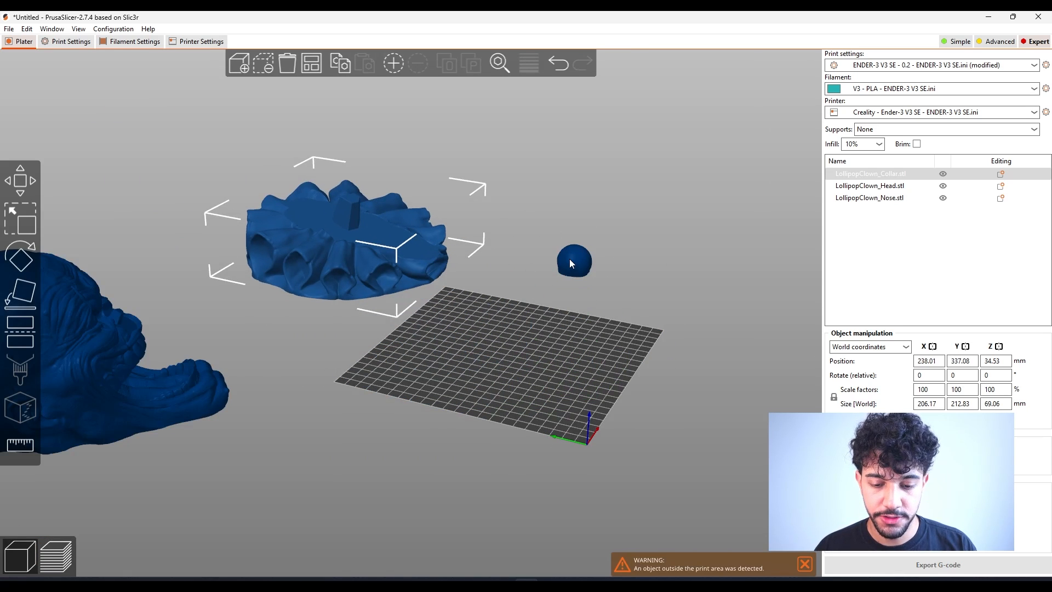
{"action": "left_click_drag", "start_coordinate": [583, 260], "coordinate": [517, 340]}
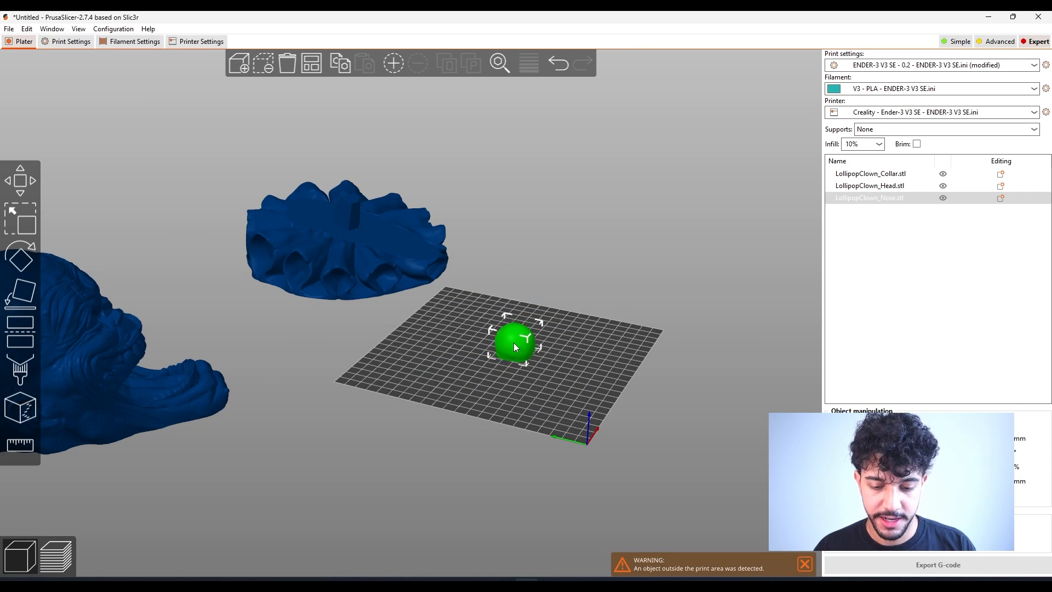
{"action": "scroll", "coordinate": [549, 342], "scroll_direction": "up", "scroll_amount": 1}
{"action": "scroll", "coordinate": [549, 341], "scroll_direction": "up", "scroll_amount": 6}
{"action": "middle_click_drag", "start_coordinate": [642, 347], "coordinate": [460, 292]}
{"action": "scroll", "coordinate": [629, 324], "scroll_direction": "down", "scroll_amount": 10}
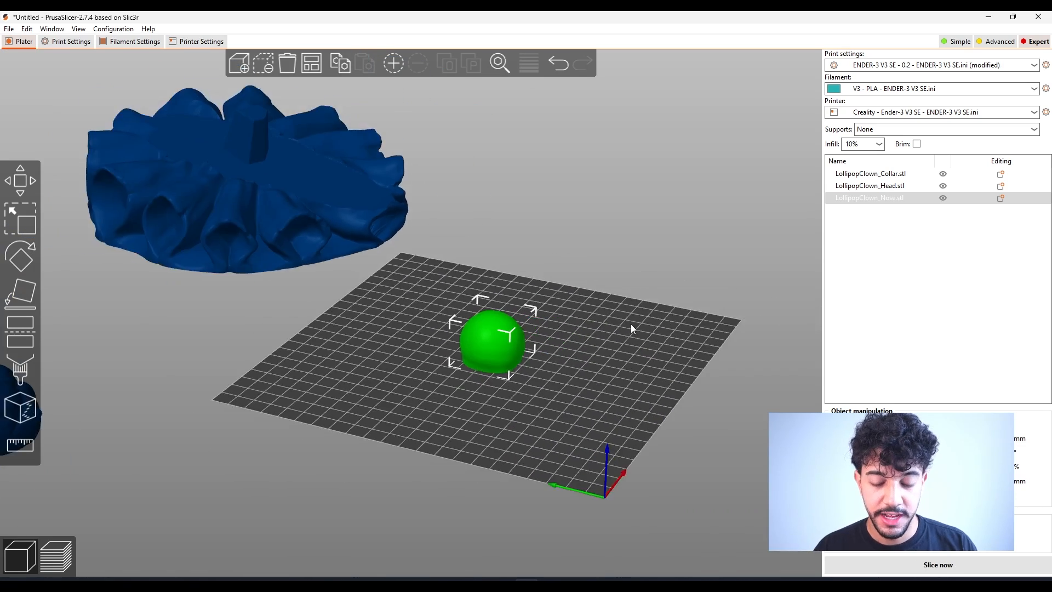
Bring the head back onto the print bed and arrange the nose beside its jaw
{"action": "left_click_drag", "start_coordinate": [635, 332], "coordinate": [535, 364]}
{"action": "left_click_drag", "start_coordinate": [305, 105], "coordinate": [414, 289]}
{"action": "left_click_drag", "start_coordinate": [384, 340], "coordinate": [346, 363]}
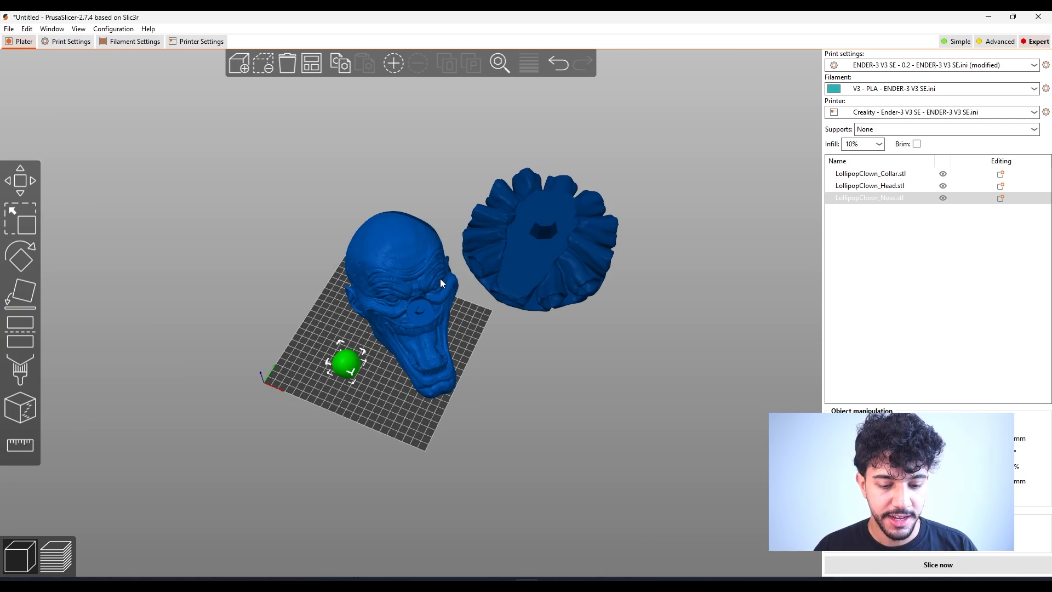
{"action": "left_click_drag", "start_coordinate": [439, 279], "coordinate": [426, 294]}
{"action": "scroll", "coordinate": [540, 328], "scroll_direction": "up", "scroll_amount": 4}
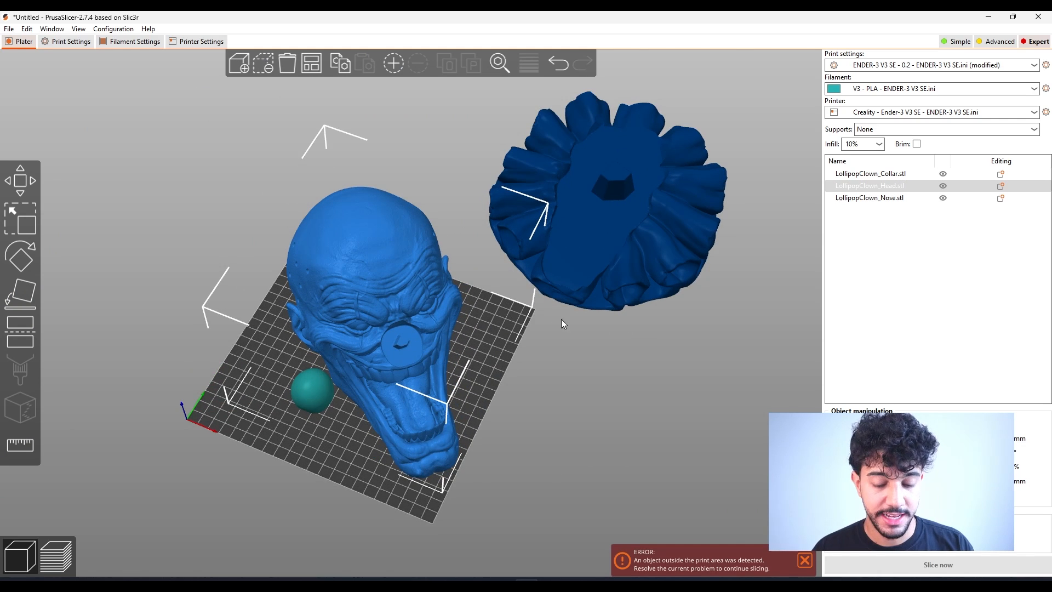
{"action": "left_click", "coordinate": [318, 379]}
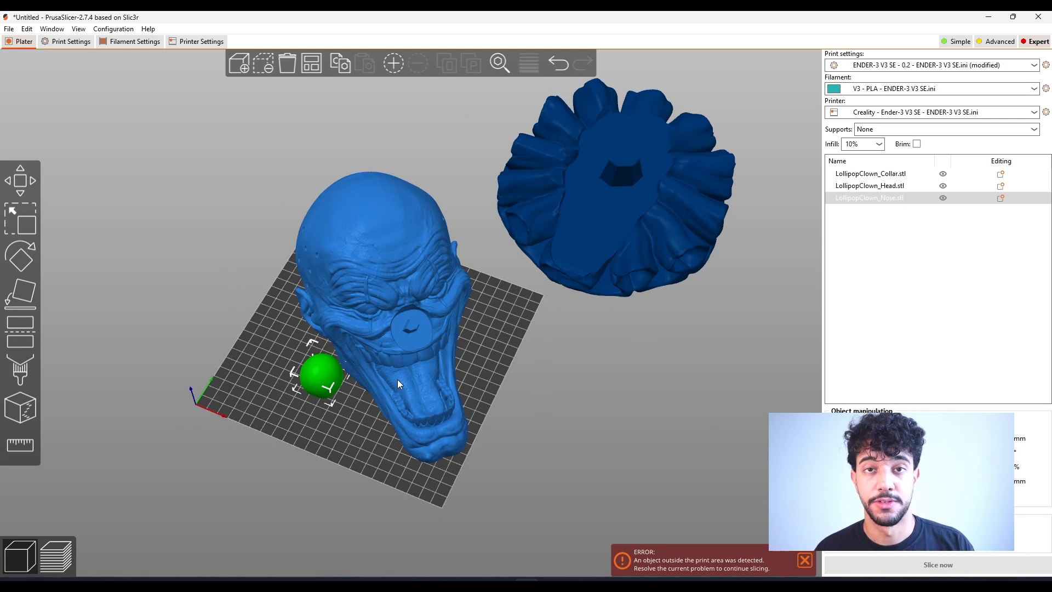
{"action": "left_click", "coordinate": [394, 387]}
{"action": "left_click_drag", "start_coordinate": [565, 316], "coordinate": [452, 303]}
{"action": "scroll", "coordinate": [604, 290], "scroll_direction": "down", "scroll_amount": 5}
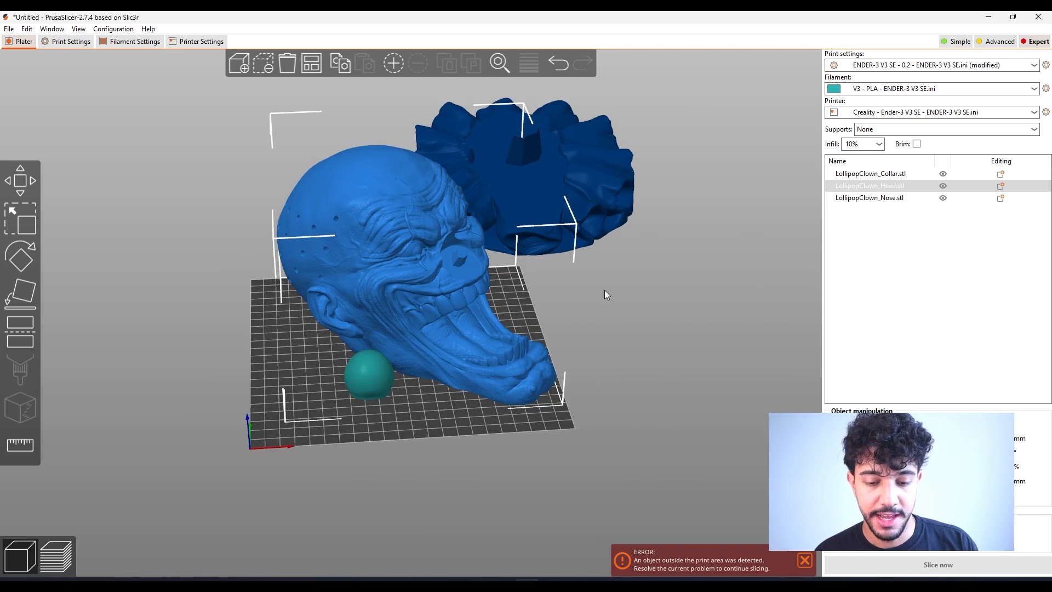
{"action": "scroll", "coordinate": [618, 271], "scroll_direction": "up", "scroll_amount": 2}
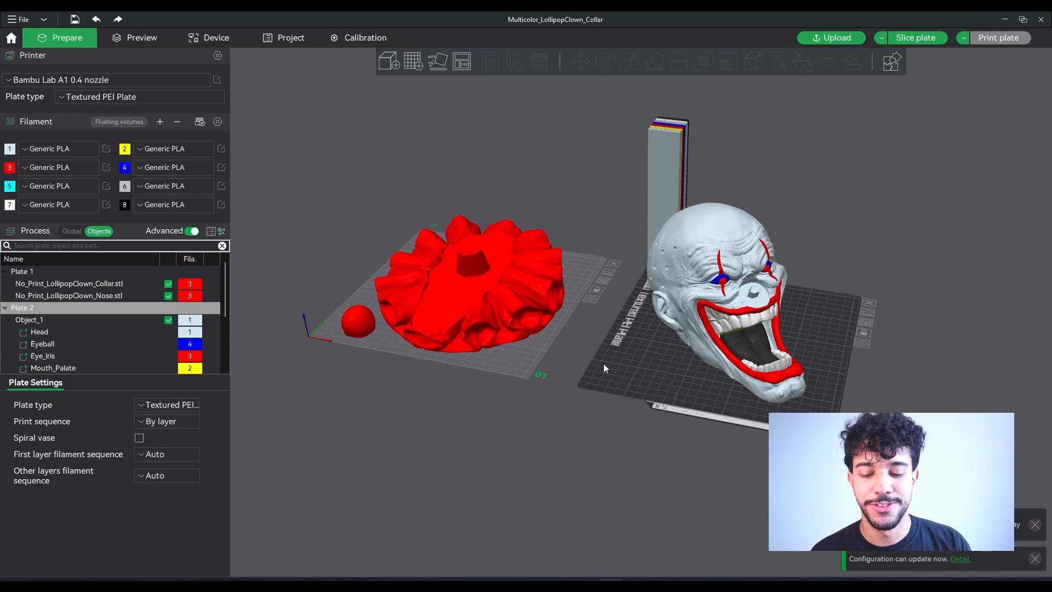
Switch to Bambu Studio and examine the multicolor collar, nose and head on their two plates
{"action": "left_click_drag", "start_coordinate": [636, 359], "coordinate": [622, 354]}
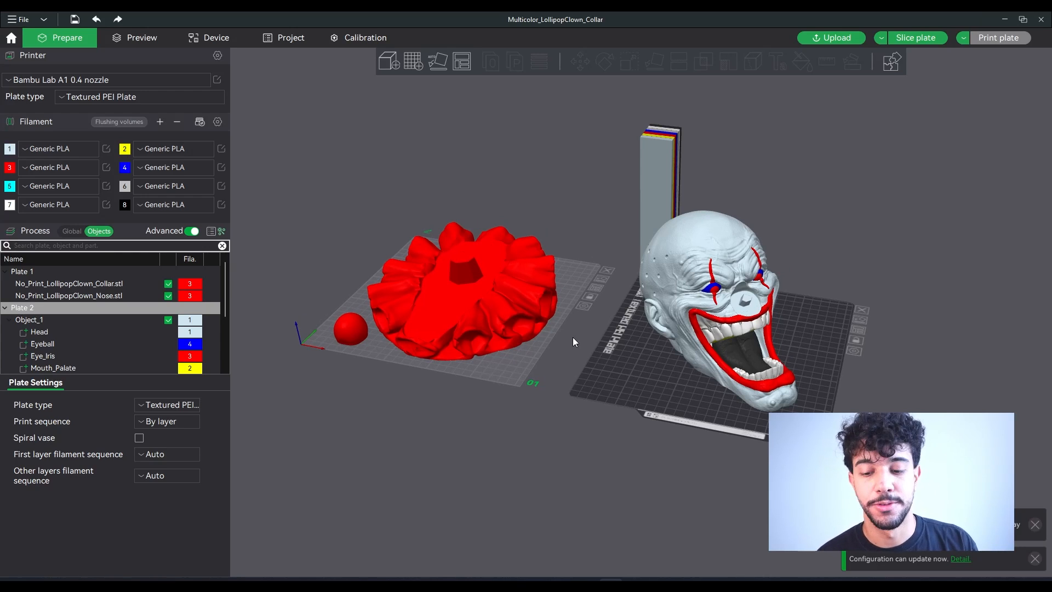
{"action": "left_click_drag", "start_coordinate": [655, 378], "coordinate": [592, 340]}
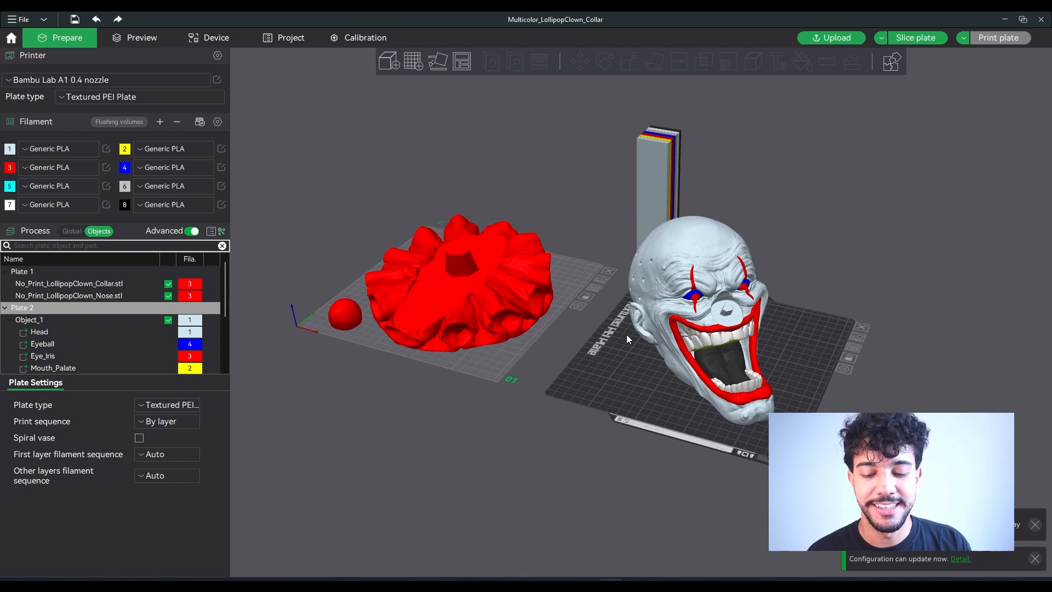
{"action": "scroll", "coordinate": [626, 336], "scroll_direction": "up", "scroll_amount": 2}
{"action": "left_click_drag", "start_coordinate": [640, 372], "coordinate": [736, 382]}
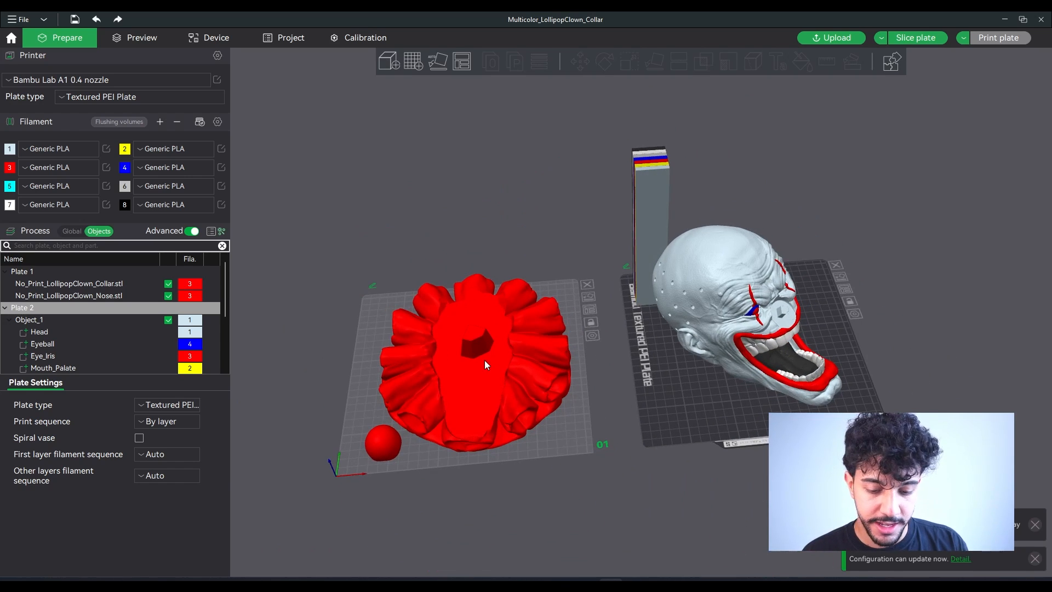
{"action": "left_click", "coordinate": [484, 360]}
{"action": "left_click", "coordinate": [383, 445]}
{"action": "left_click", "coordinate": [699, 400]}
{"action": "left_click_drag", "start_coordinate": [699, 399], "coordinate": [558, 400]}
{"action": "scroll", "coordinate": [564, 393], "scroll_direction": "up", "scroll_amount": 3}
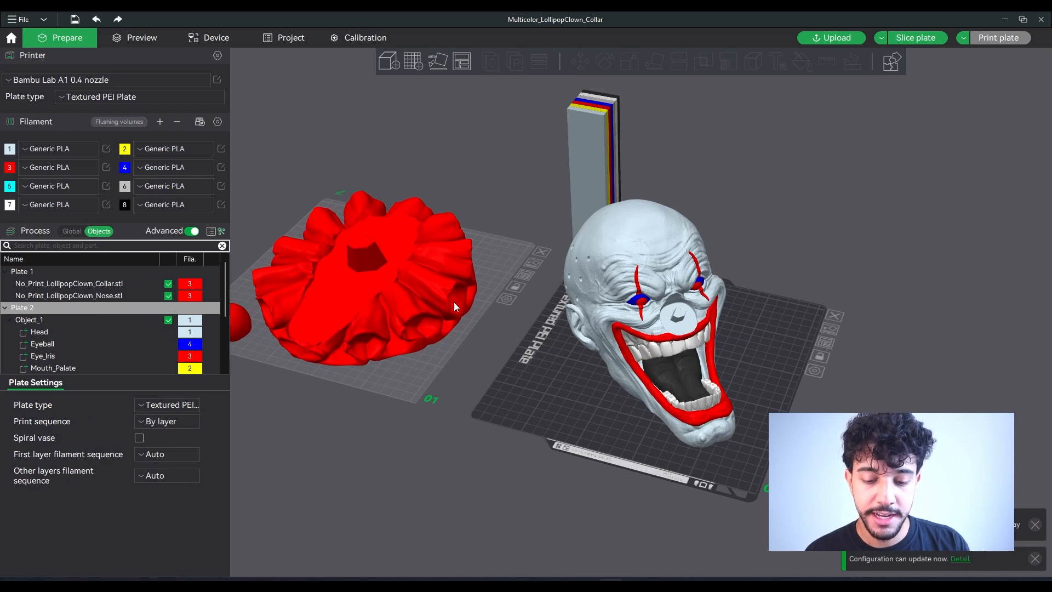
Assign filament 2 (yellow) to the collar on plate 1
{"action": "left_click", "coordinate": [394, 300]}
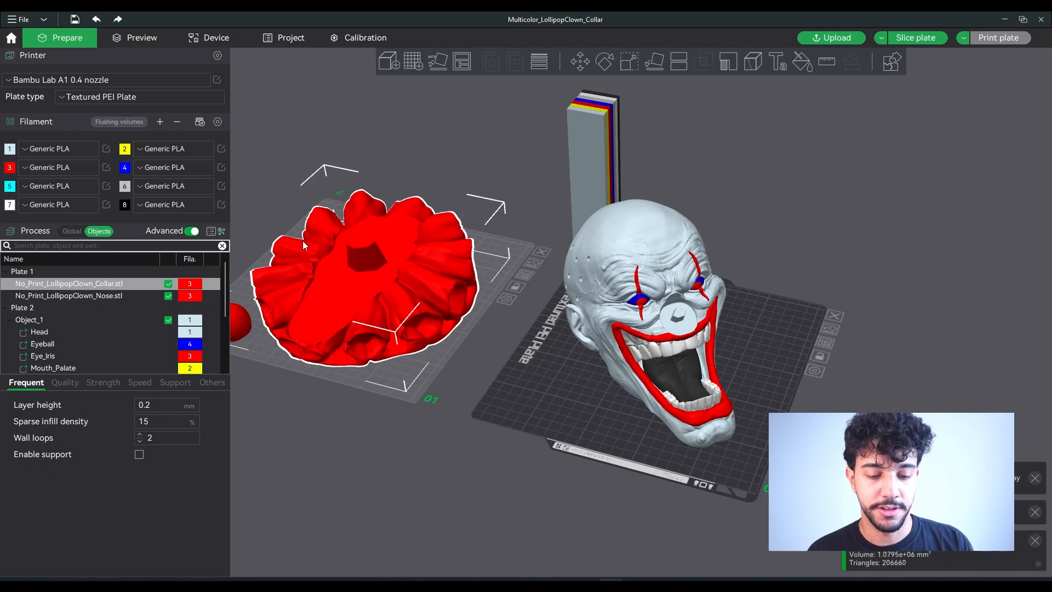
{"action": "left_click", "coordinate": [193, 281]}
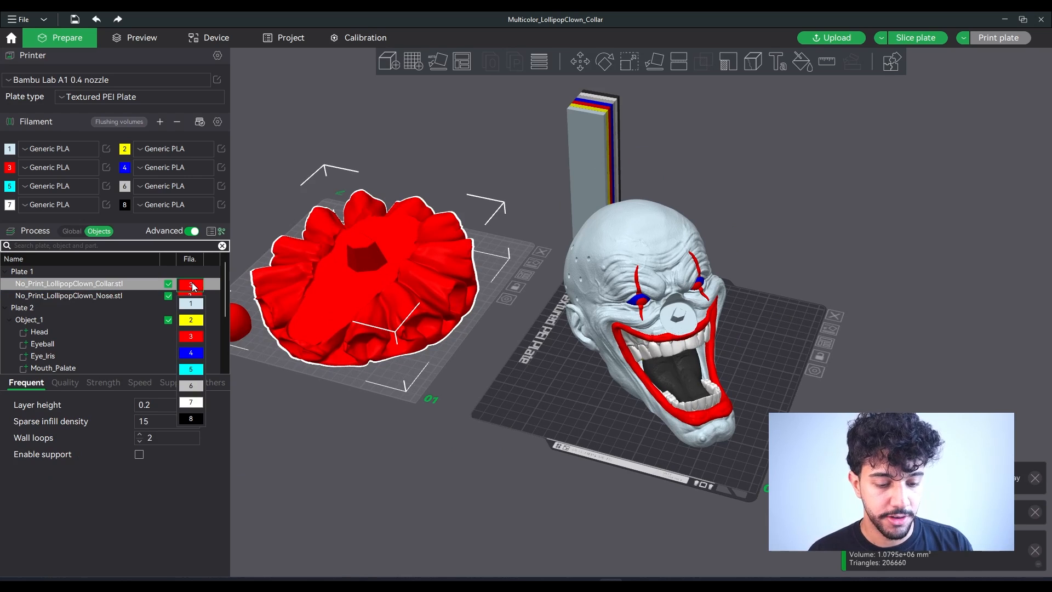
{"action": "left_click", "coordinate": [191, 322]}
{"action": "scroll", "coordinate": [529, 377], "scroll_direction": "down", "scroll_amount": 4}
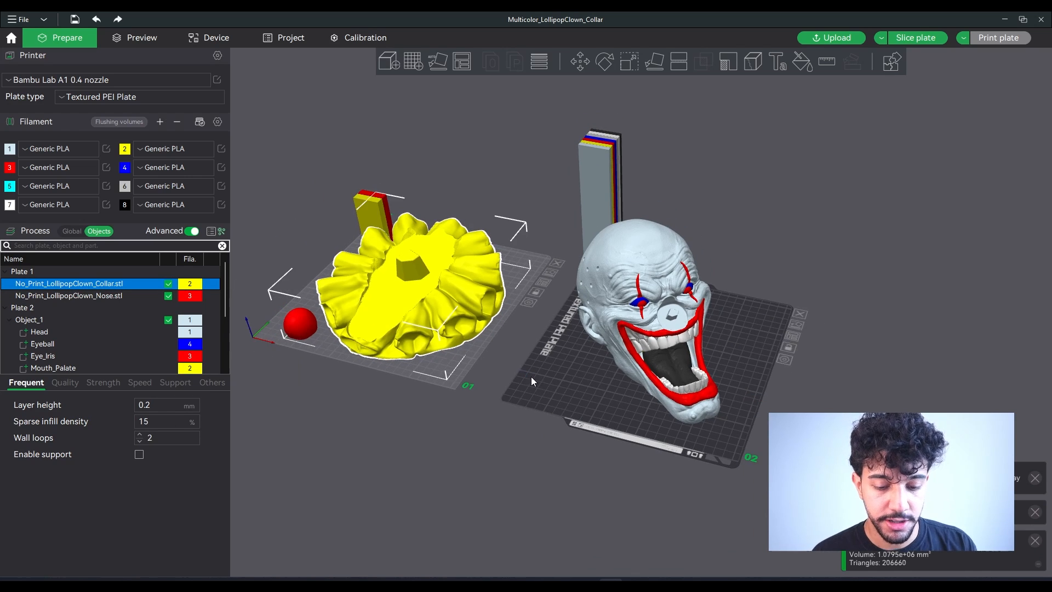
Examine the multicolor head and its prime tower on plate 2
{"action": "right_click_drag", "start_coordinate": [529, 370], "coordinate": [459, 370]}
{"action": "scroll", "coordinate": [527, 346], "scroll_direction": "up", "scroll_amount": 5}
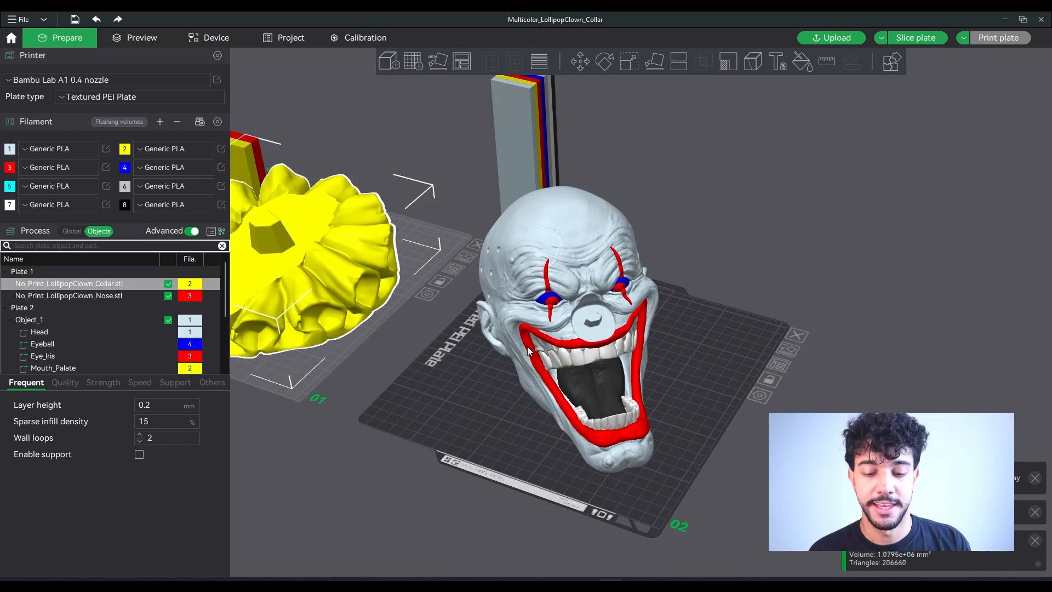
{"action": "left_click", "coordinate": [593, 317]}
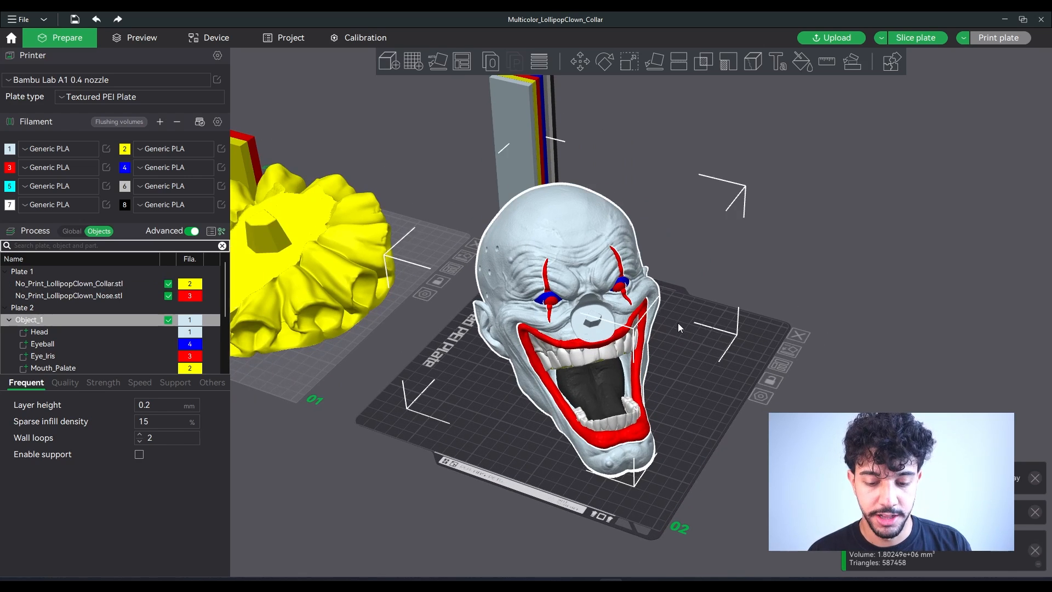
{"action": "left_click", "coordinate": [718, 383]}
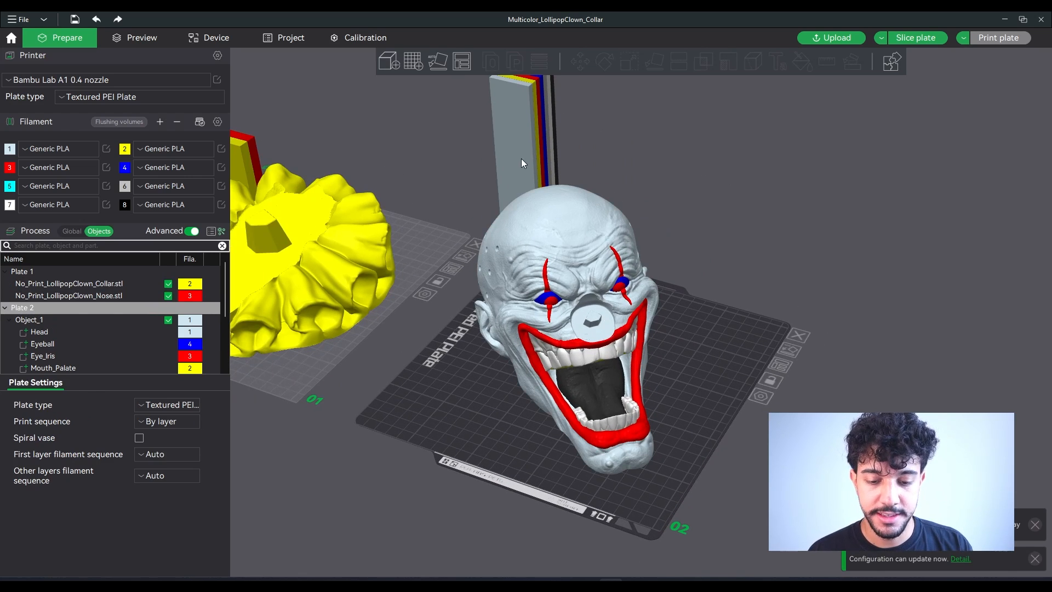
{"action": "scroll", "coordinate": [679, 328], "scroll_direction": "down", "scroll_amount": 2}
{"action": "left_click_drag", "start_coordinate": [685, 338], "coordinate": [686, 377]}
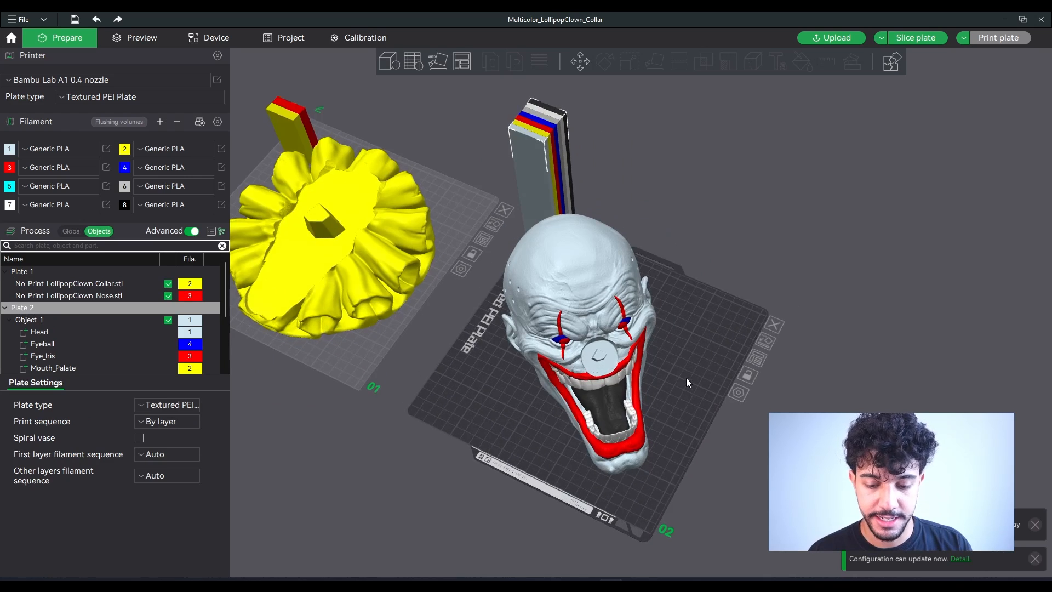
Assign filament 3 (red) to the collar on plate 1
{"action": "left_click", "coordinate": [351, 223]}
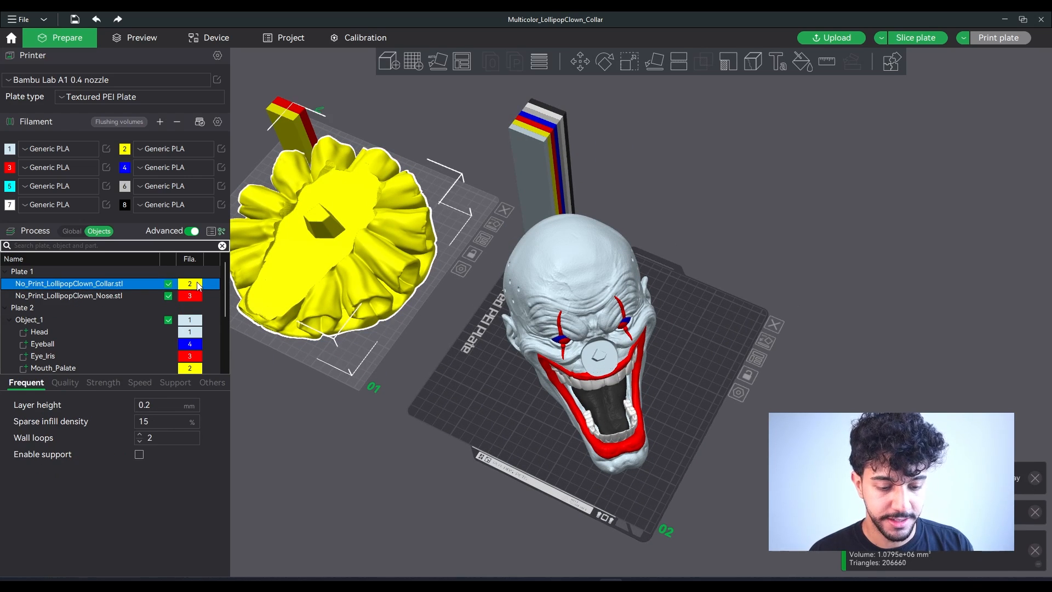
{"action": "key", "text": "3"}
{"action": "scroll", "coordinate": [684, 350], "scroll_direction": "down", "scroll_amount": 3}
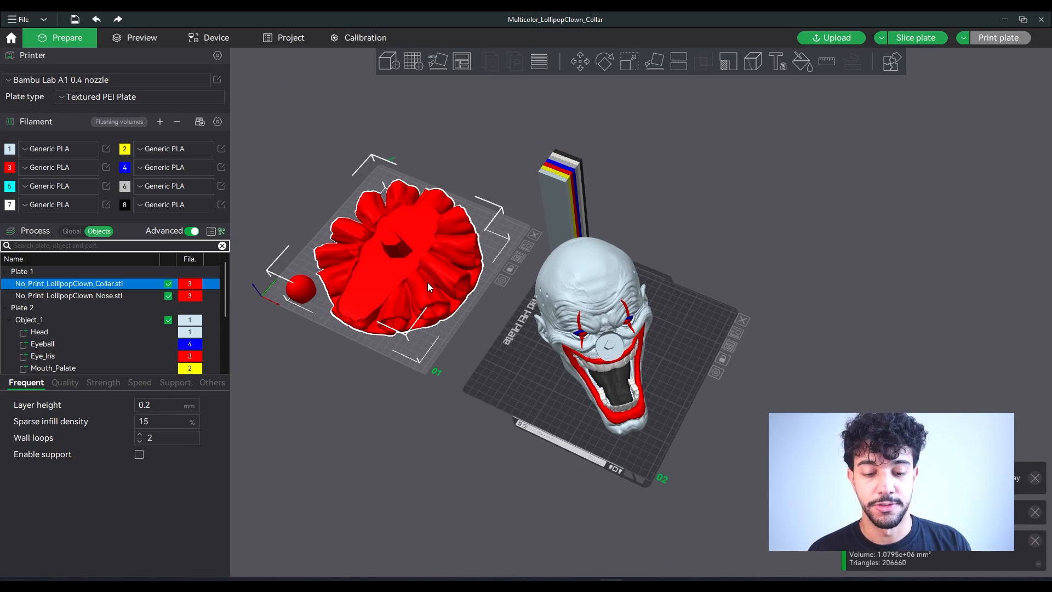
{"action": "scroll", "coordinate": [419, 288], "scroll_direction": "up", "scroll_amount": 2}
{"action": "left_click", "coordinate": [662, 347]}
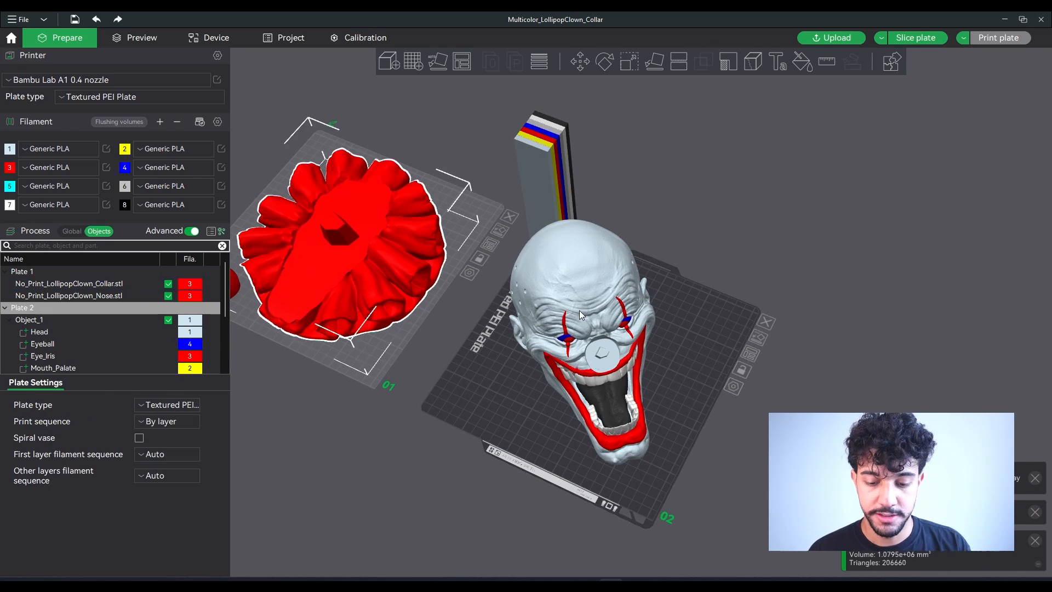
Move the multicolor head on plate 2 slightly farther away from the prime tower
{"action": "left_click", "coordinate": [580, 310]}
{"action": "left_click", "coordinate": [720, 347]}
{"action": "scroll", "coordinate": [719, 345], "scroll_direction": "up", "scroll_amount": 5}
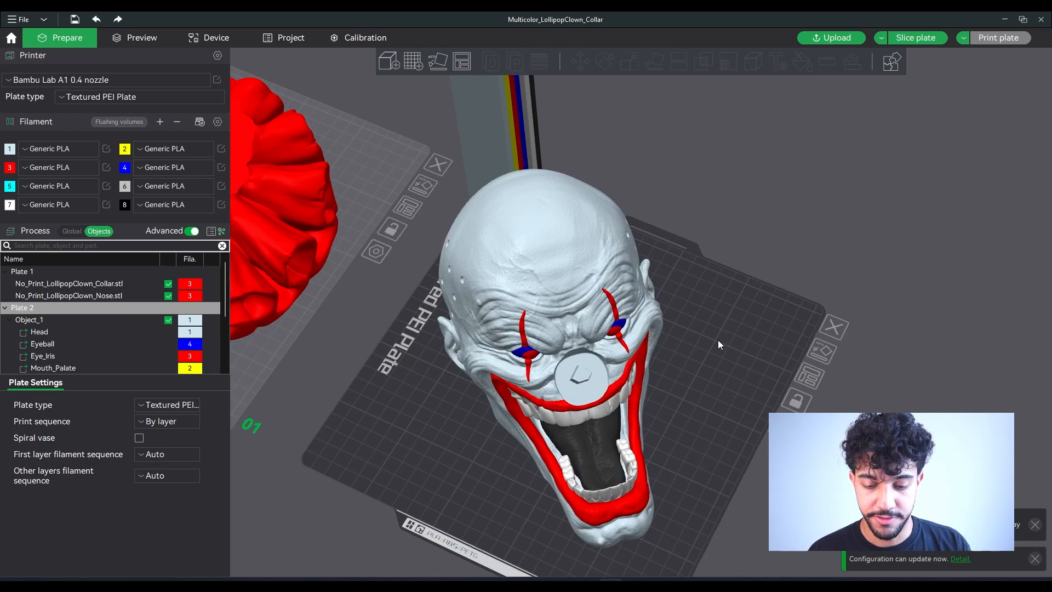
{"action": "left_click", "coordinate": [535, 298]}
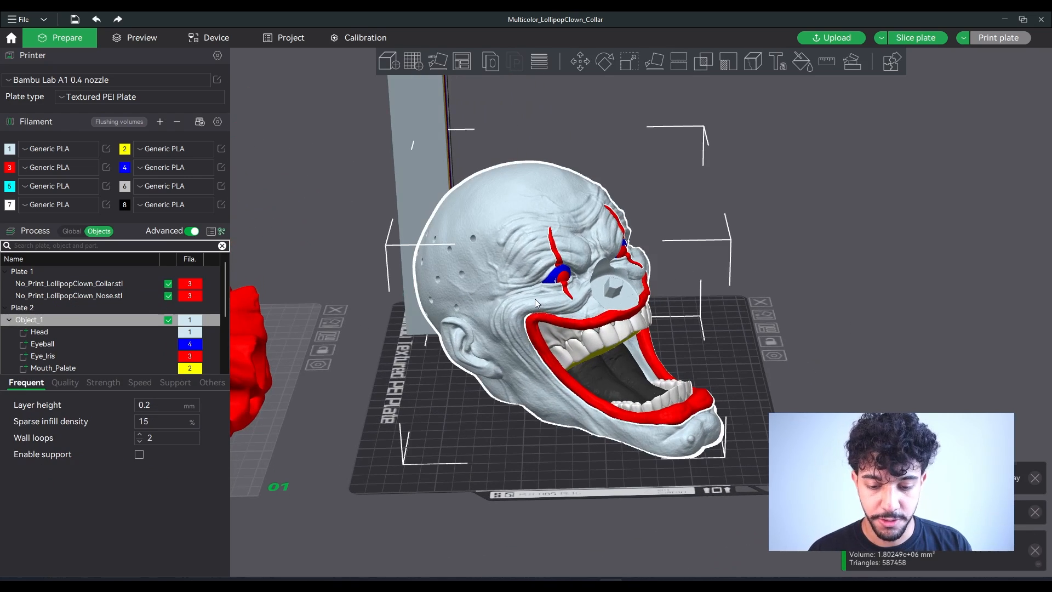
{"action": "scroll", "coordinate": [692, 311], "scroll_direction": "down", "scroll_amount": 3}
{"action": "left_click_drag", "start_coordinate": [720, 327], "coordinate": [695, 353]}
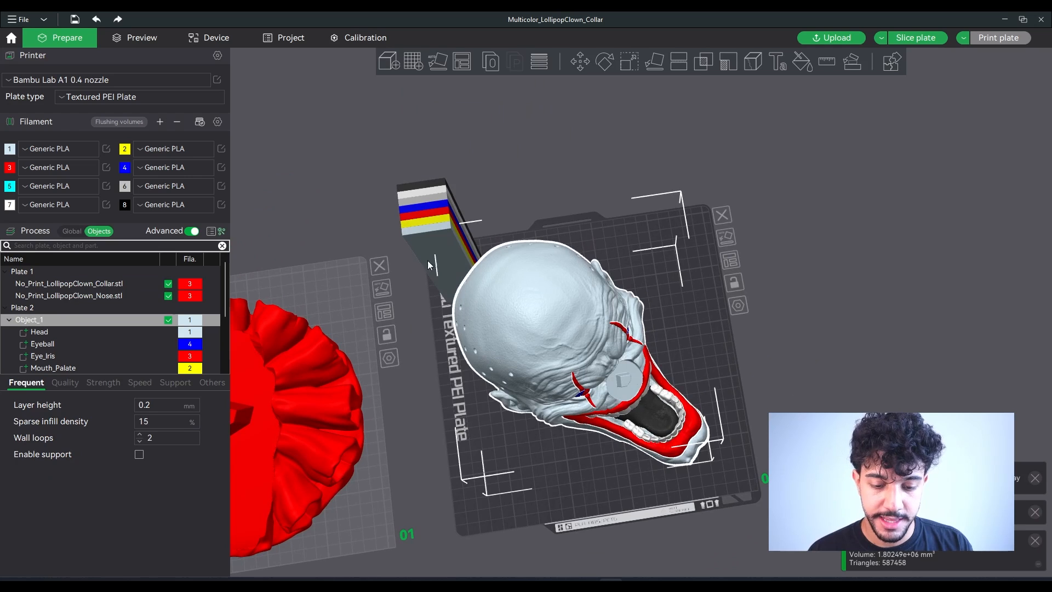
{"action": "left_click_drag", "start_coordinate": [514, 307], "coordinate": [530, 307]}
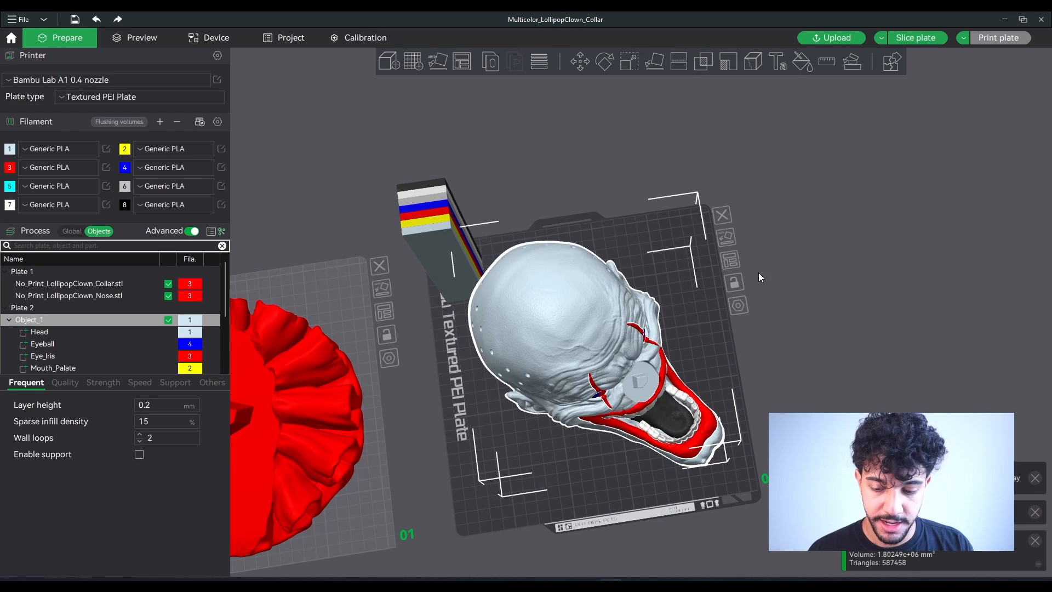
{"action": "left_click", "coordinate": [813, 242]}
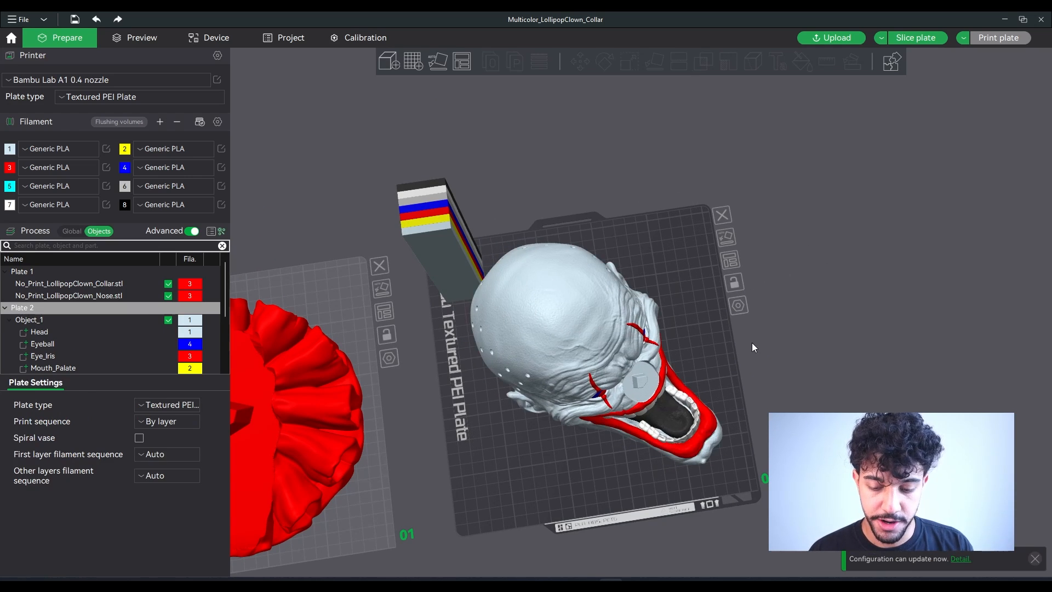
Enable flushing into objects' infill in the global process settings
{"action": "left_click_drag", "start_coordinate": [708, 343], "coordinate": [682, 319]}
{"action": "scroll", "coordinate": [681, 318], "scroll_direction": "down", "scroll_amount": 2}
{"action": "scroll", "coordinate": [680, 319], "scroll_direction": "up", "scroll_amount": 4}
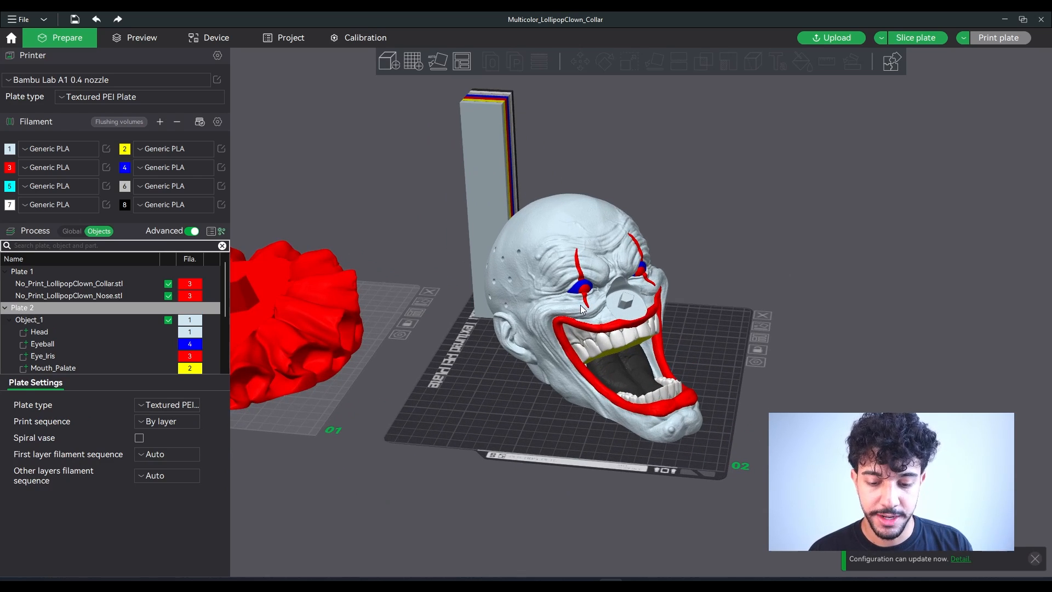
{"action": "left_click", "coordinate": [614, 285]}
{"action": "left_click", "coordinate": [80, 230]}
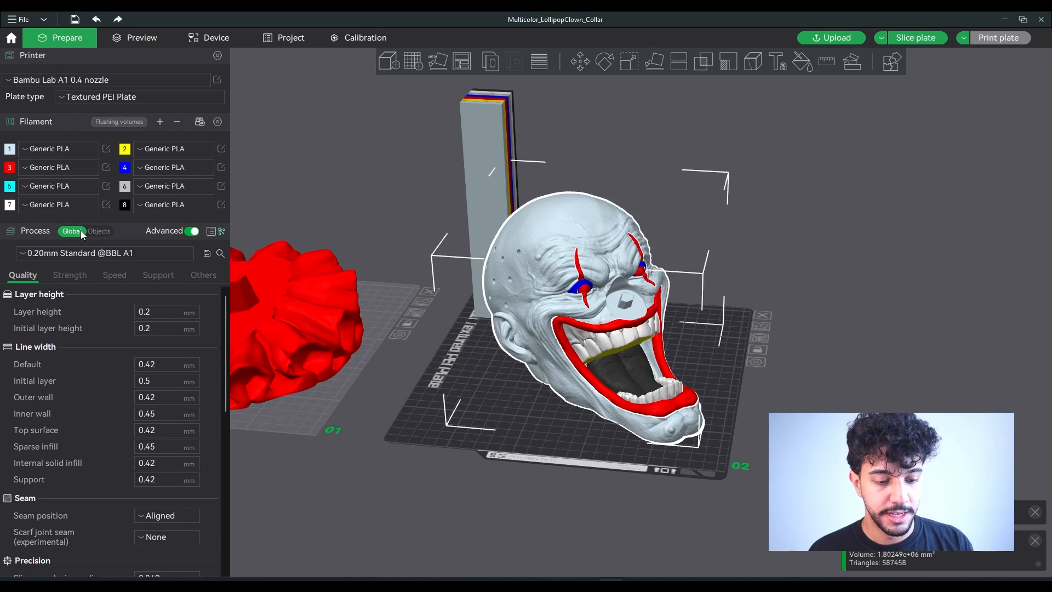
{"action": "left_click", "coordinate": [205, 272]}
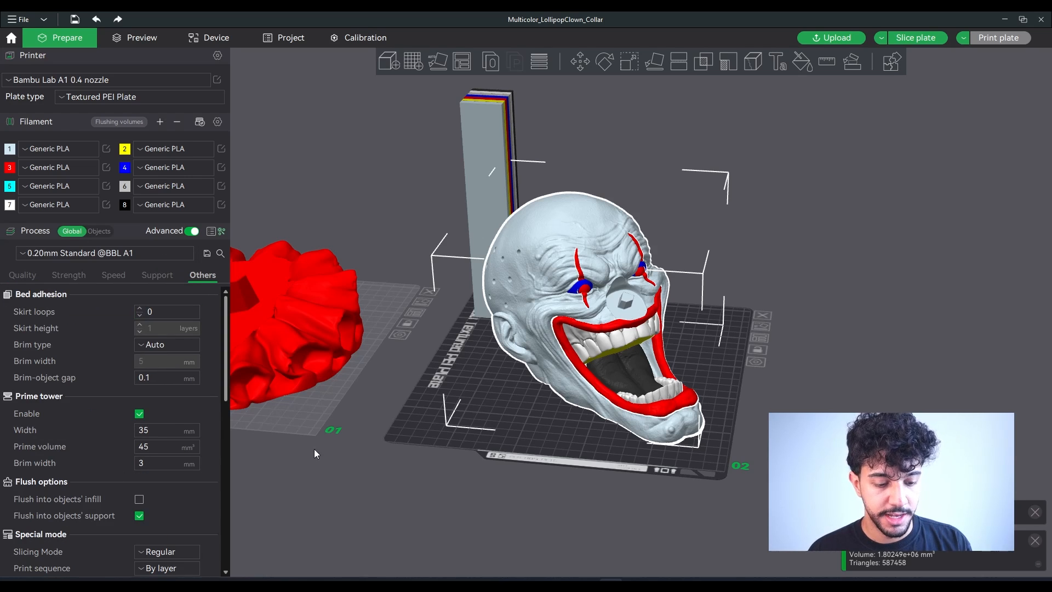
{"action": "left_click", "coordinate": [139, 498]}
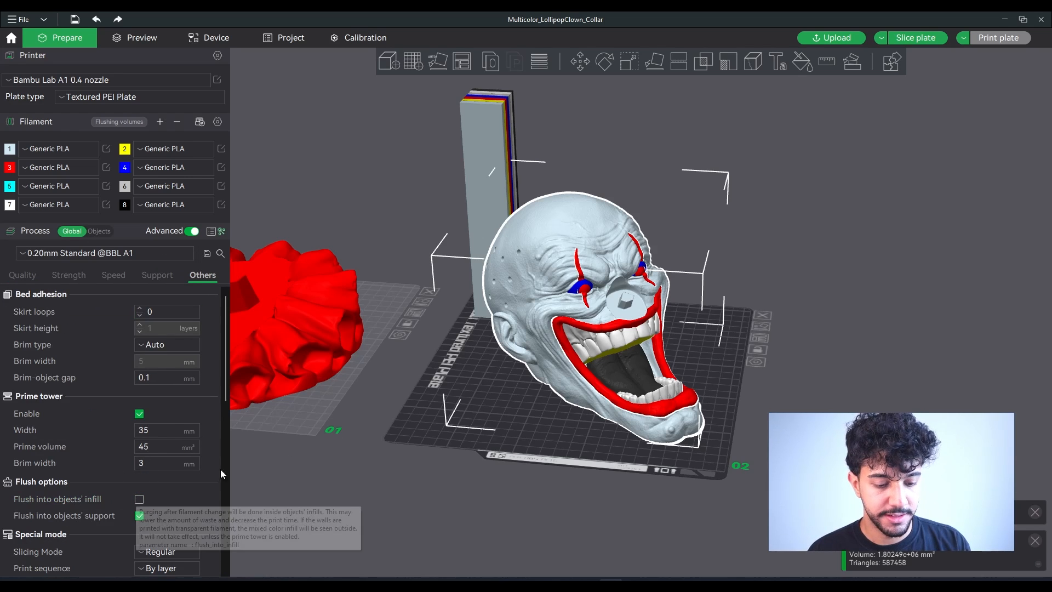
{"action": "scroll", "coordinate": [537, 304], "scroll_direction": "up", "scroll_amount": 5}
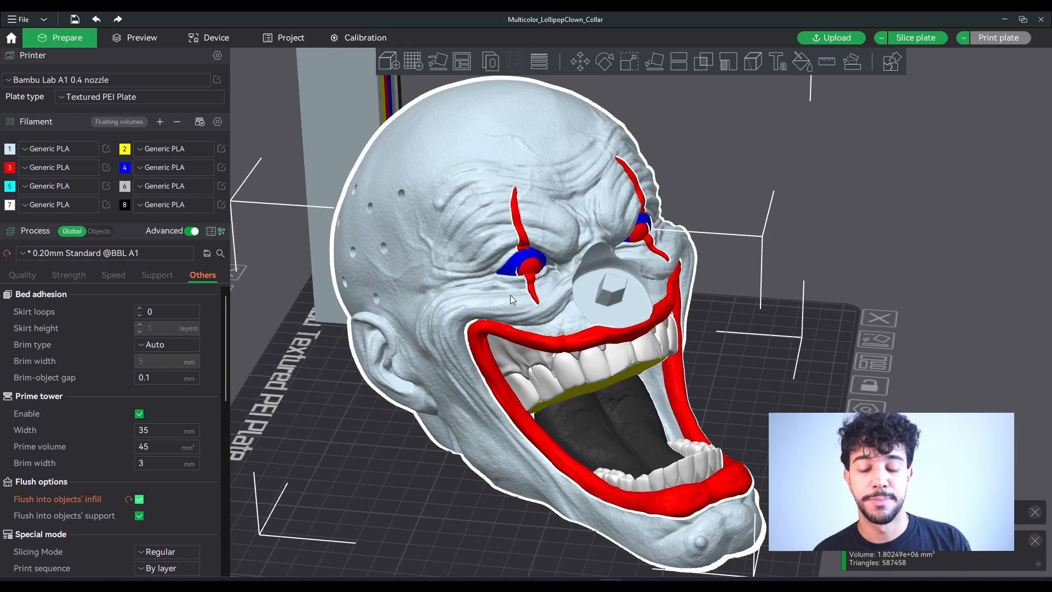
{"action": "scroll", "coordinate": [514, 294], "scroll_direction": "down", "scroll_amount": 2}
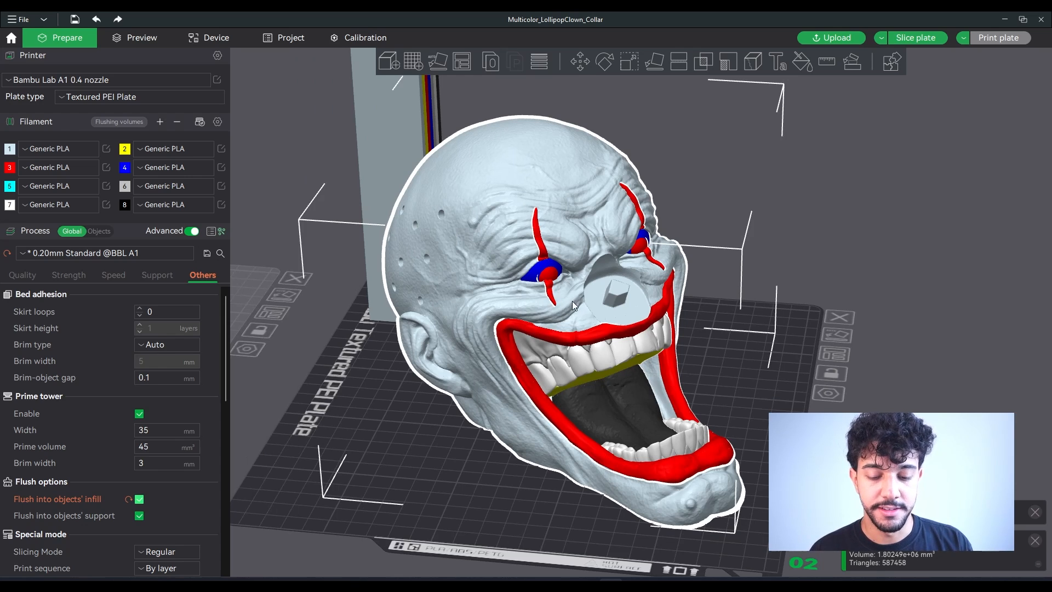
{"action": "scroll", "coordinate": [516, 301], "scroll_direction": "down", "scroll_amount": 1}
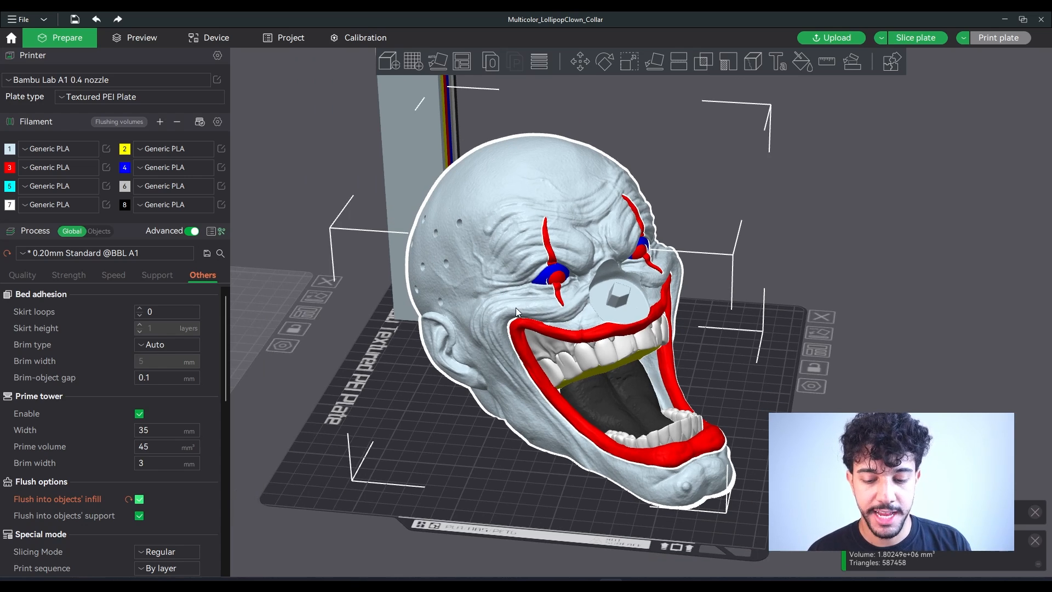
{"action": "left_click", "coordinate": [778, 325]}
{"action": "left_click_drag", "start_coordinate": [774, 333], "coordinate": [734, 338]}
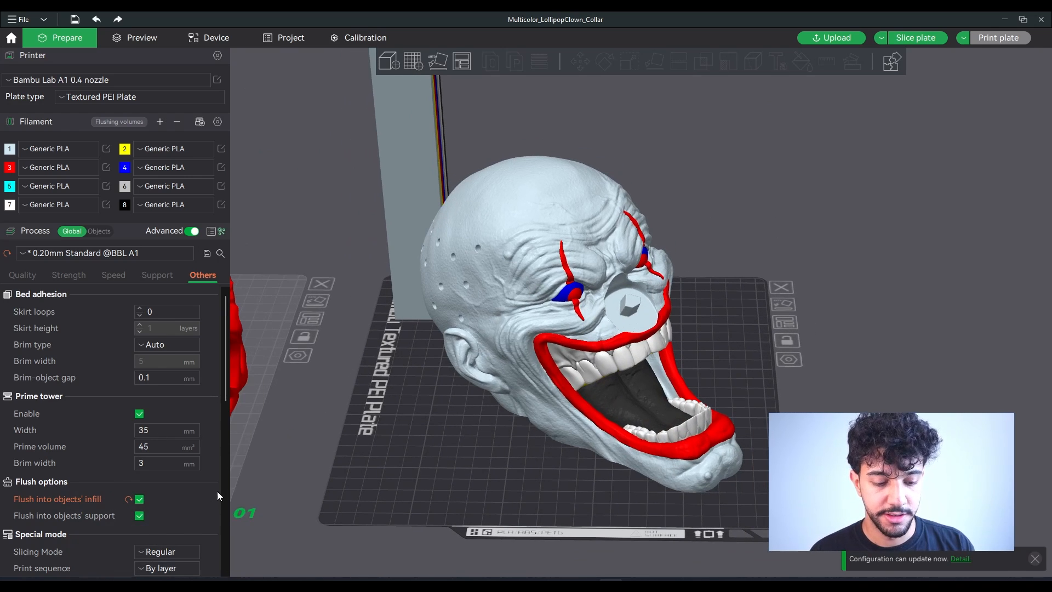
{"action": "left_click_drag", "start_coordinate": [746, 375], "coordinate": [722, 348]}
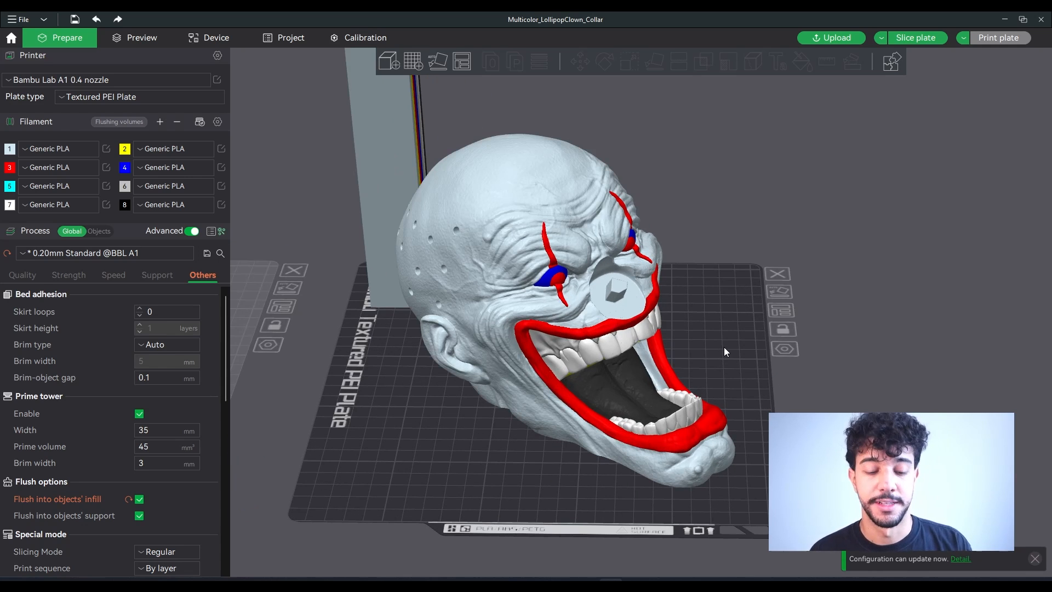